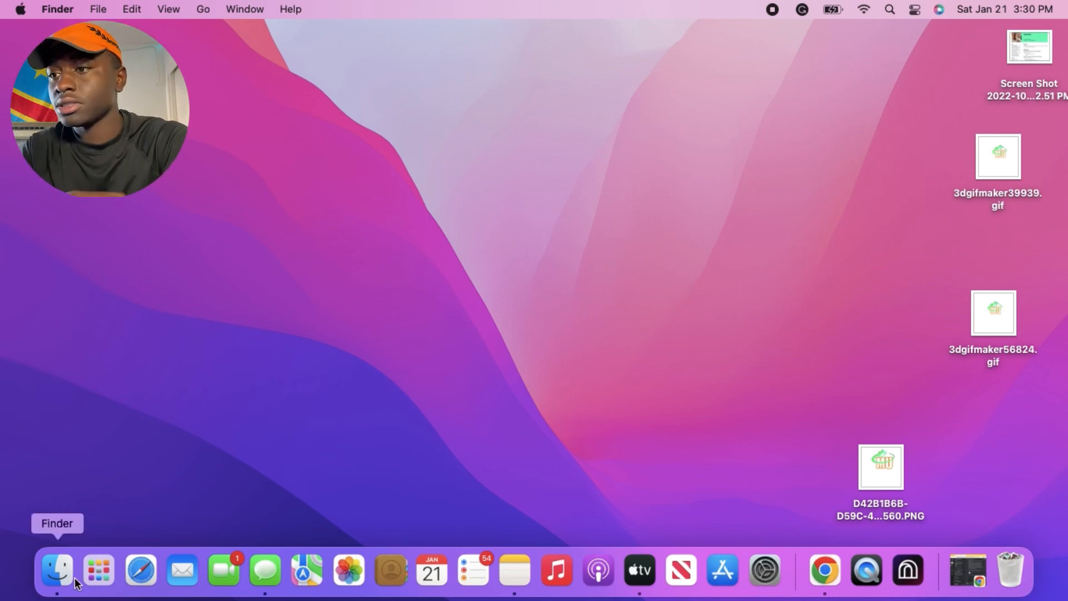
# Step: Open effect.ehproj from the BehindYouTemplate folder in Downloads and set the effect preview to the FaceTime HD Camera
pyautogui.click(58, 573)
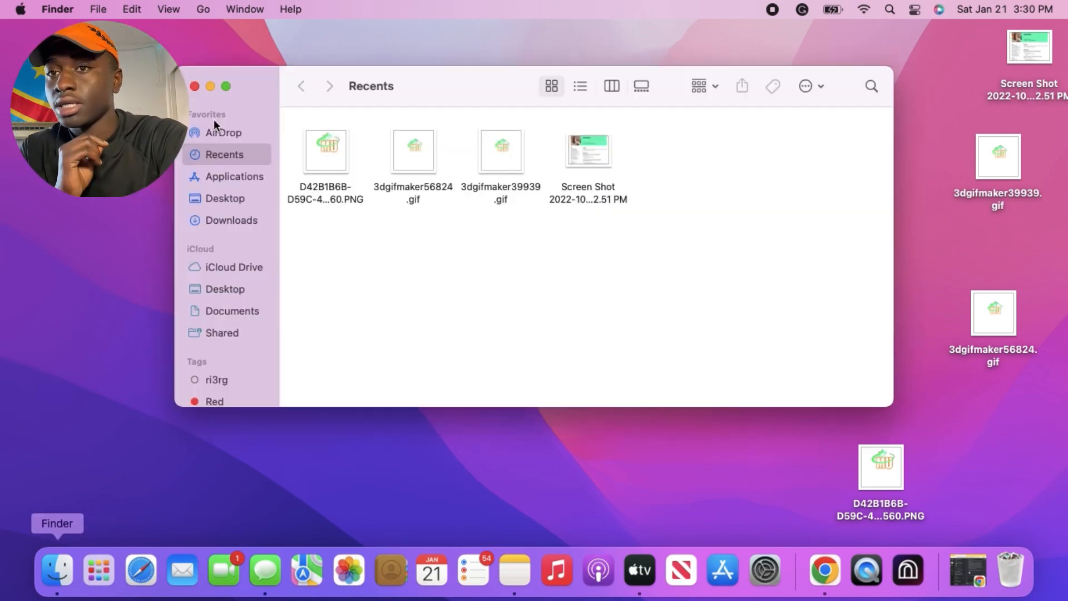
pyautogui.click(234, 226)
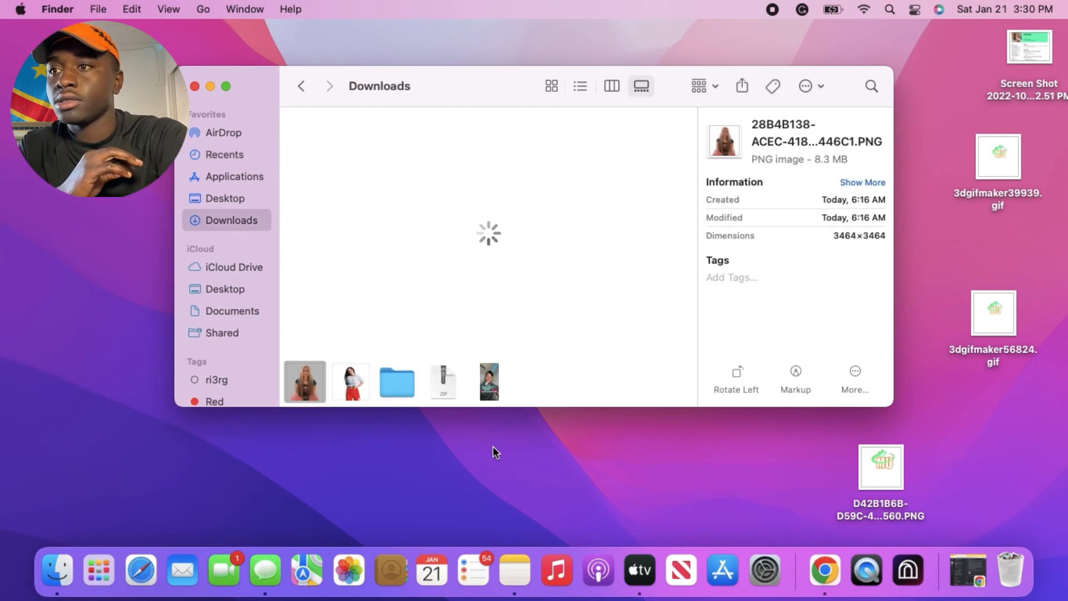
pyautogui.click(399, 381)
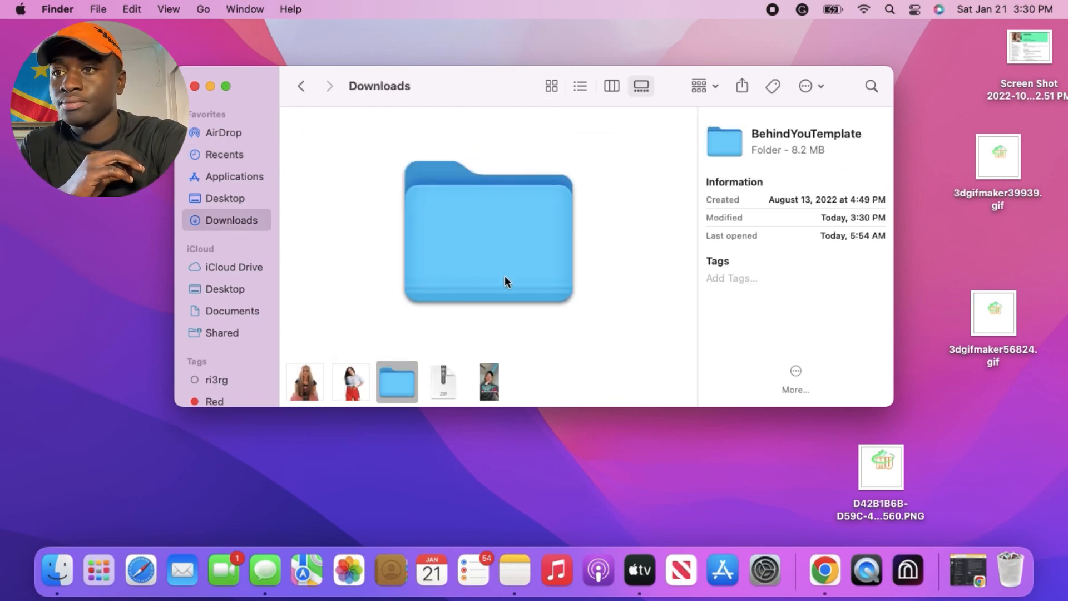
pyautogui.doubleClick(463, 253)
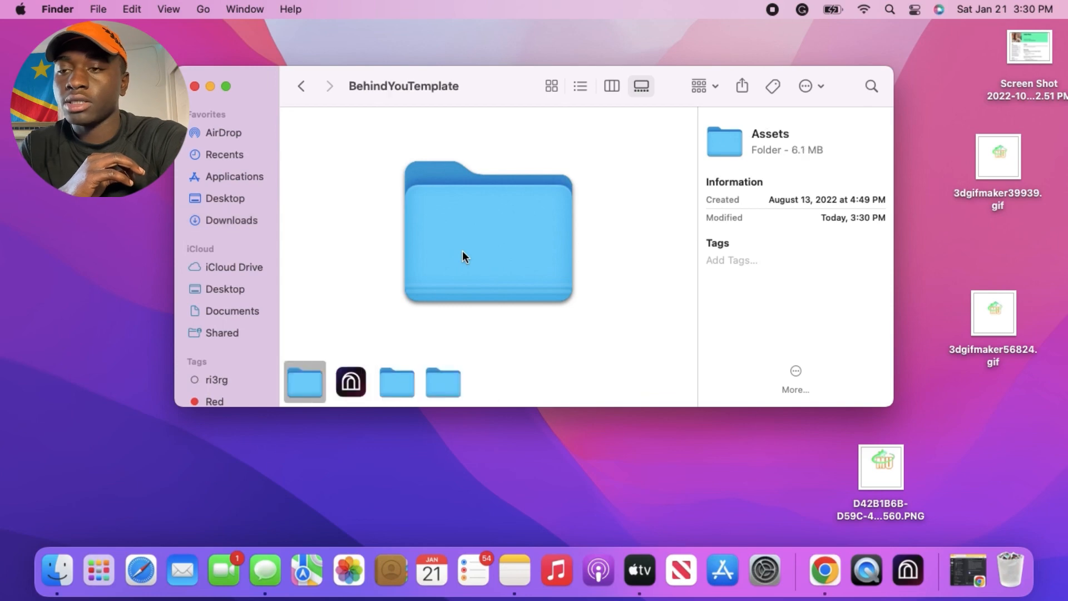
pyautogui.click(349, 382)
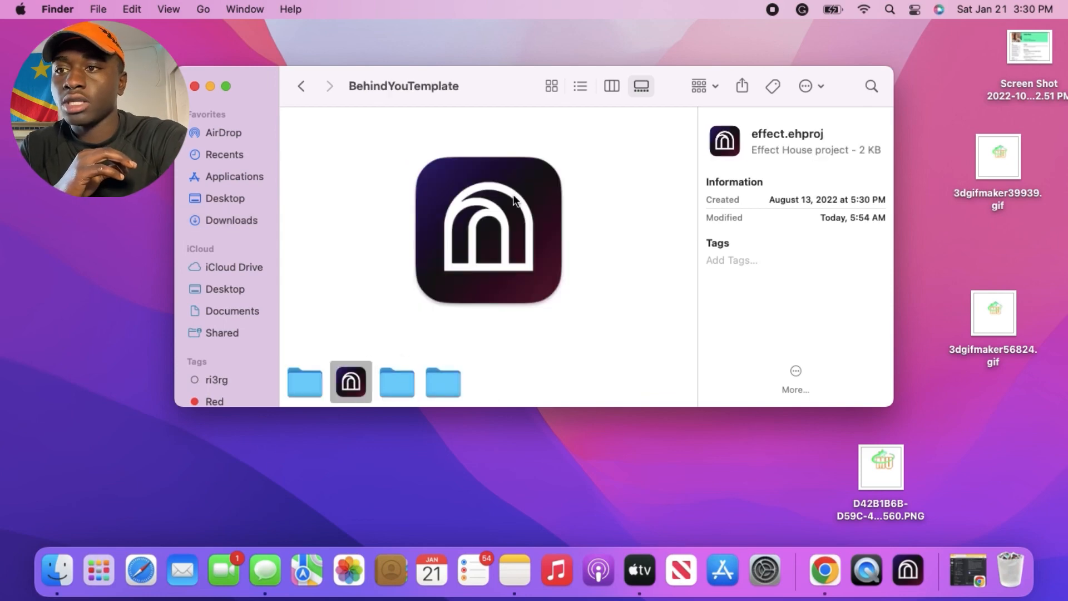
pyautogui.doubleClick(515, 200)
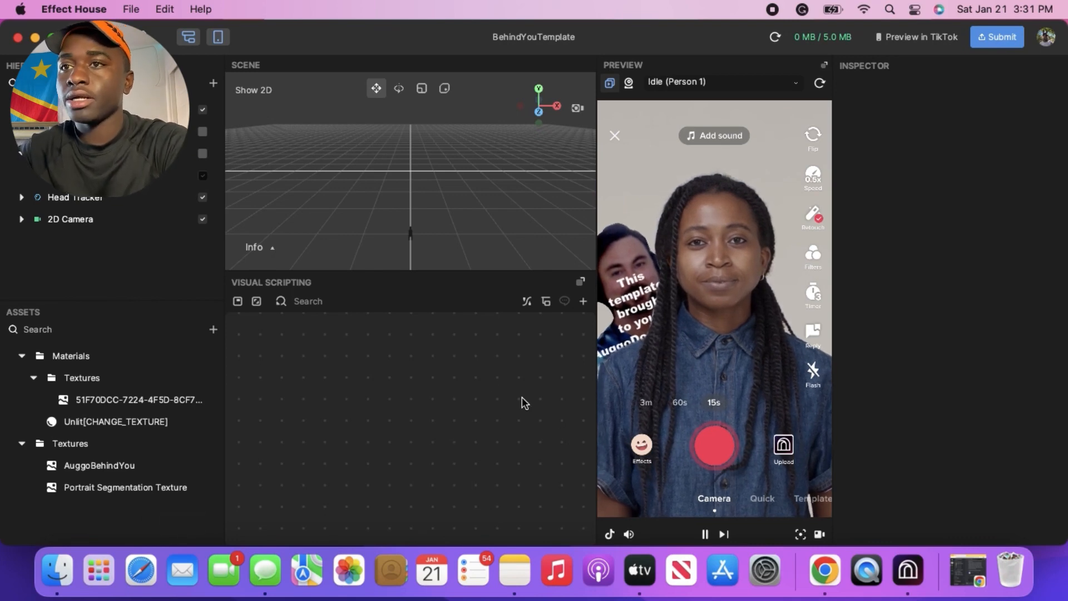
pyautogui.click(629, 83)
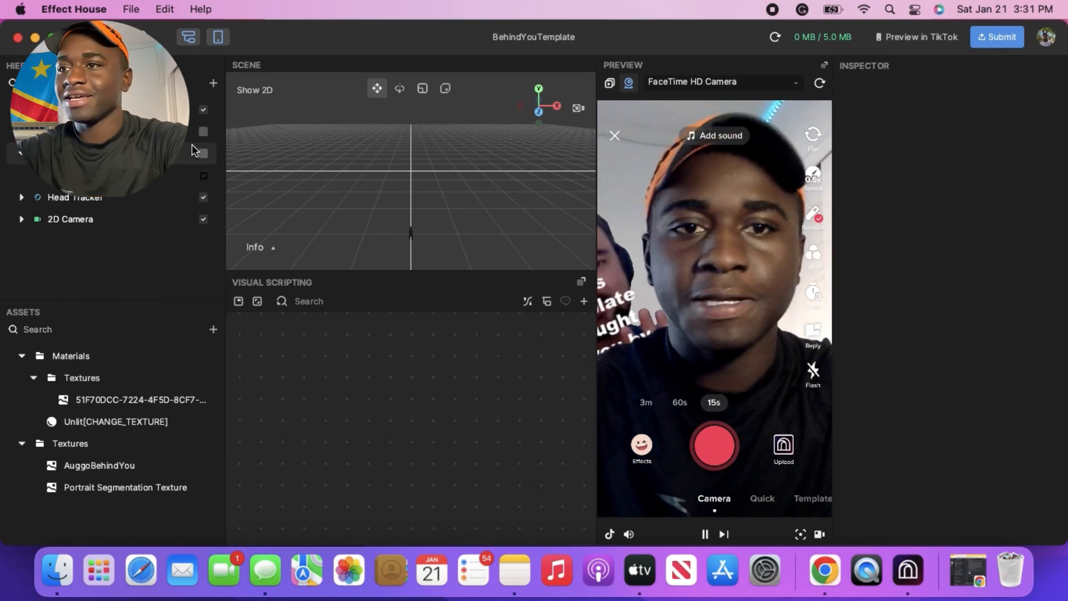
# Step: Examine the Portrait Segmentation Texture and the PNG texture under Materials, and collapse the Materials and Textures folders
pyautogui.click(107, 490)
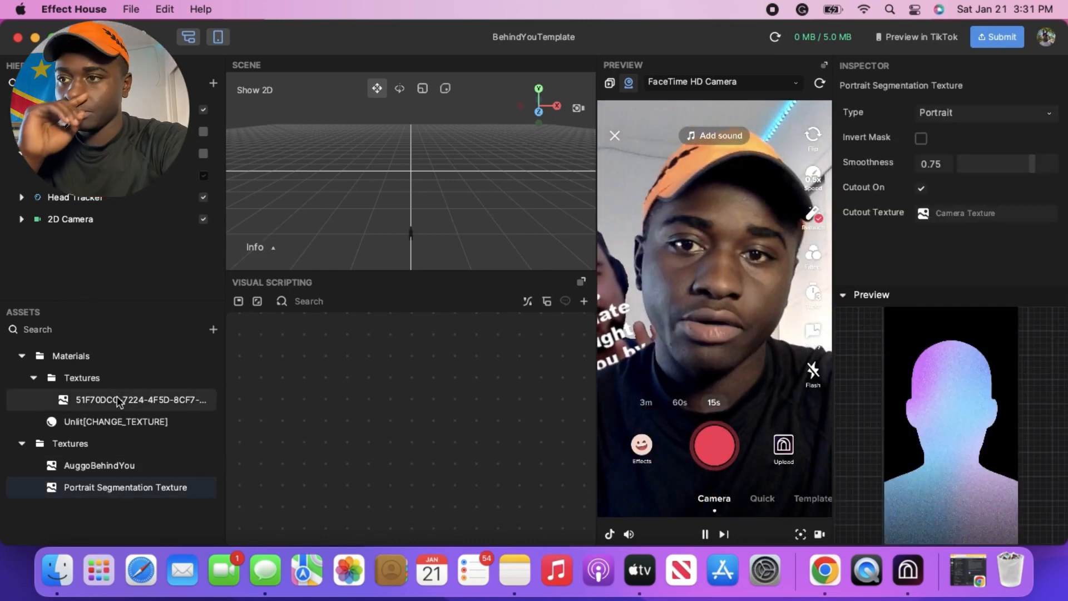
pyautogui.click(118, 399)
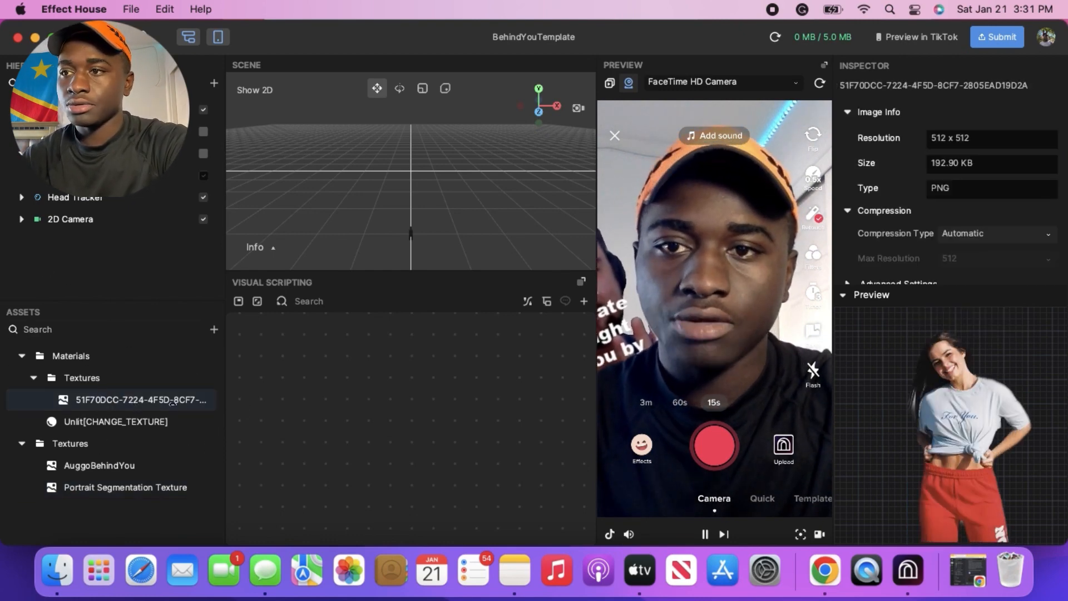
pyautogui.click(21, 356)
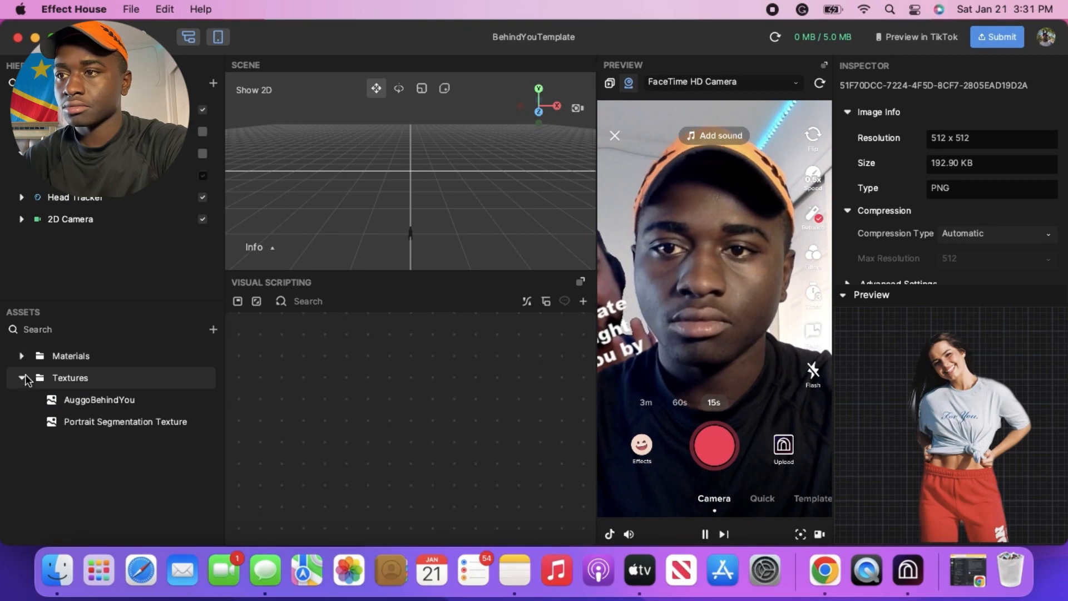
pyautogui.click(22, 377)
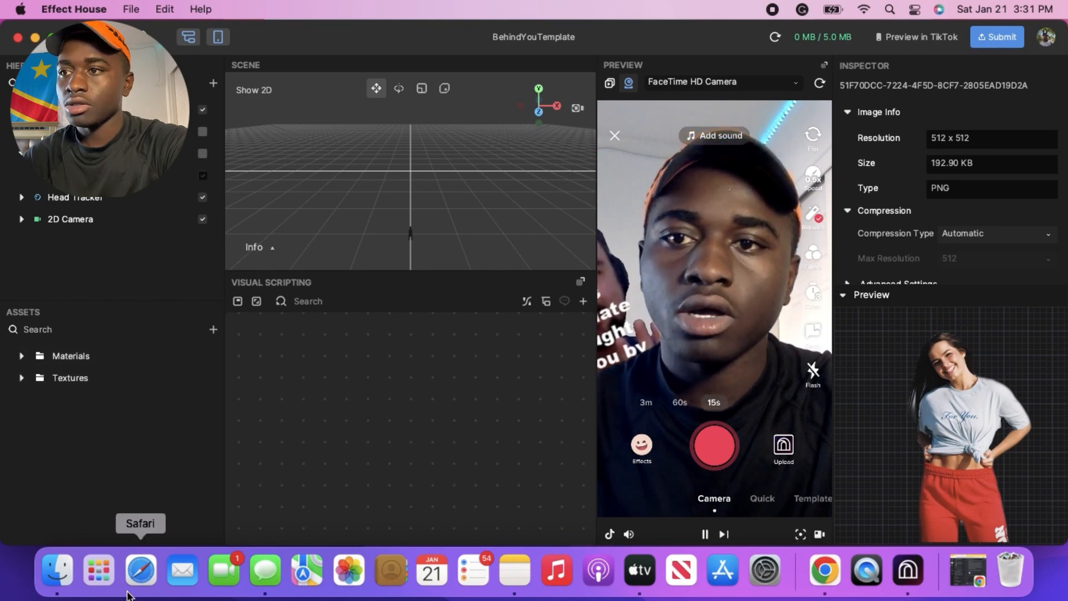
# Step: Switch to Chrome, find and open Photopea in a new full-screen tab, and create a new project with a white background
pyautogui.click(825, 570)
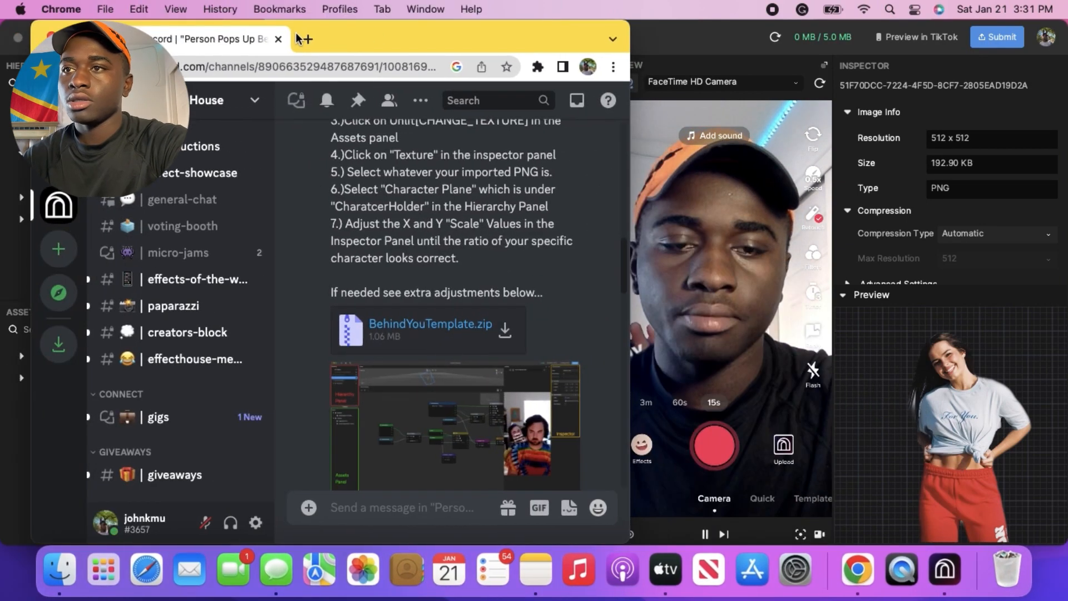
pyautogui.click(307, 39)
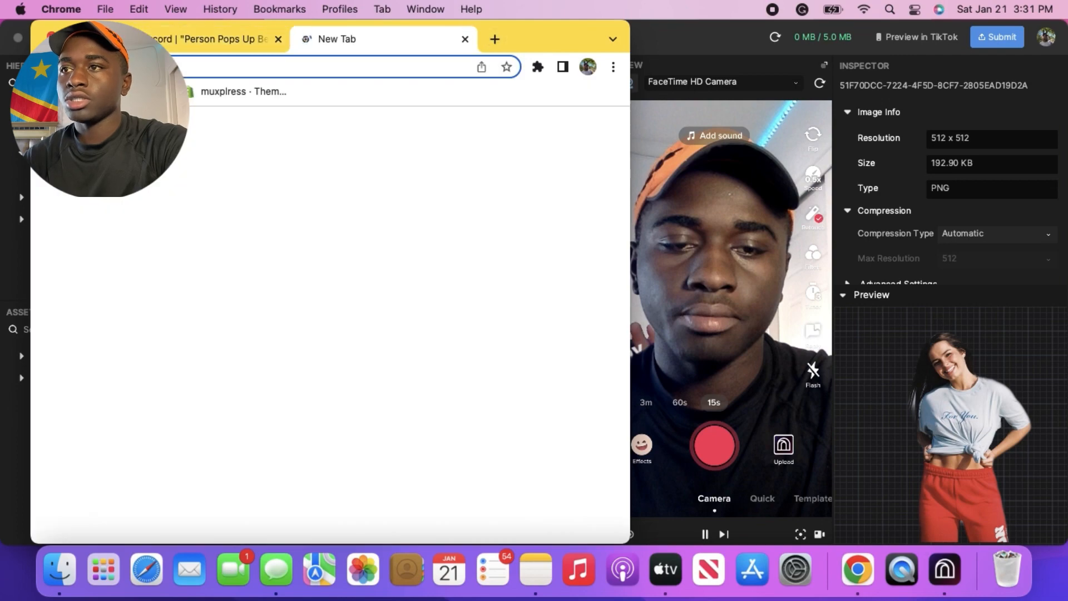
pyautogui.click(81, 37)
pyautogui.click(267, 49)
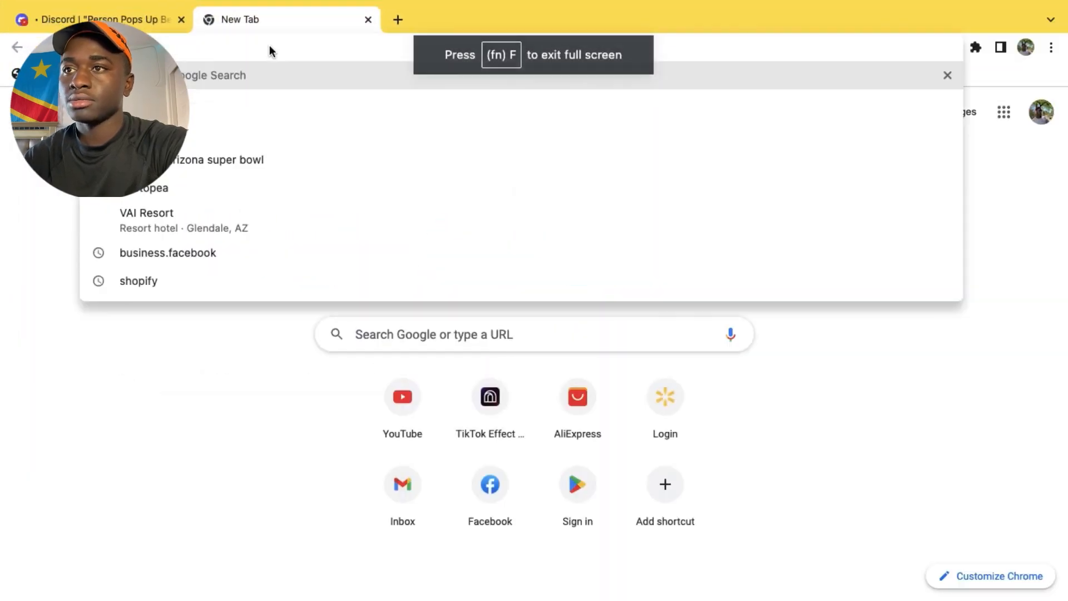
pyautogui.write('photo')
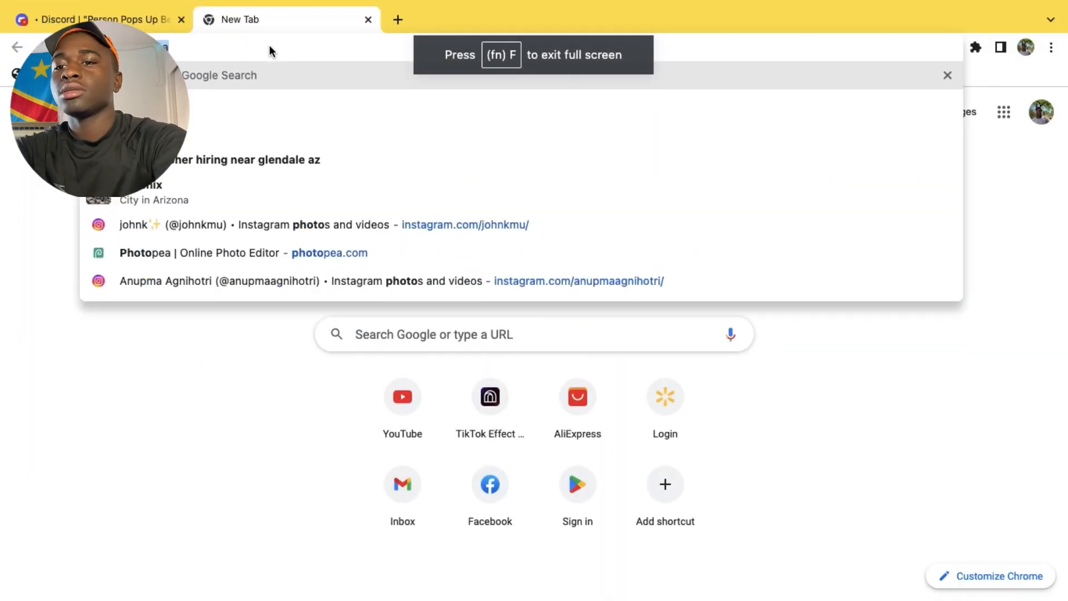
pyautogui.click(236, 75)
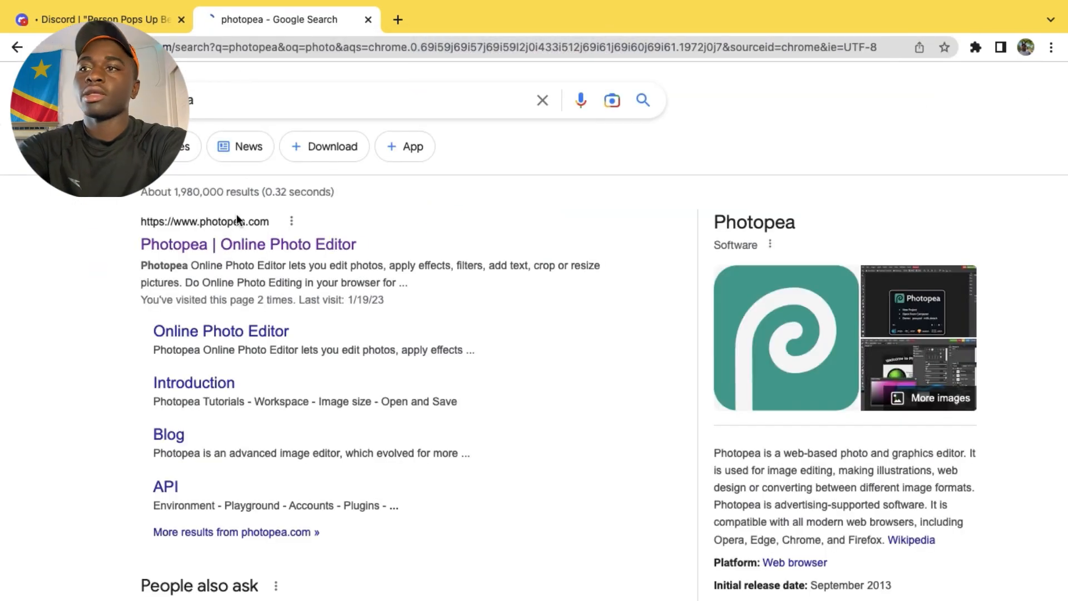
pyautogui.click(230, 238)
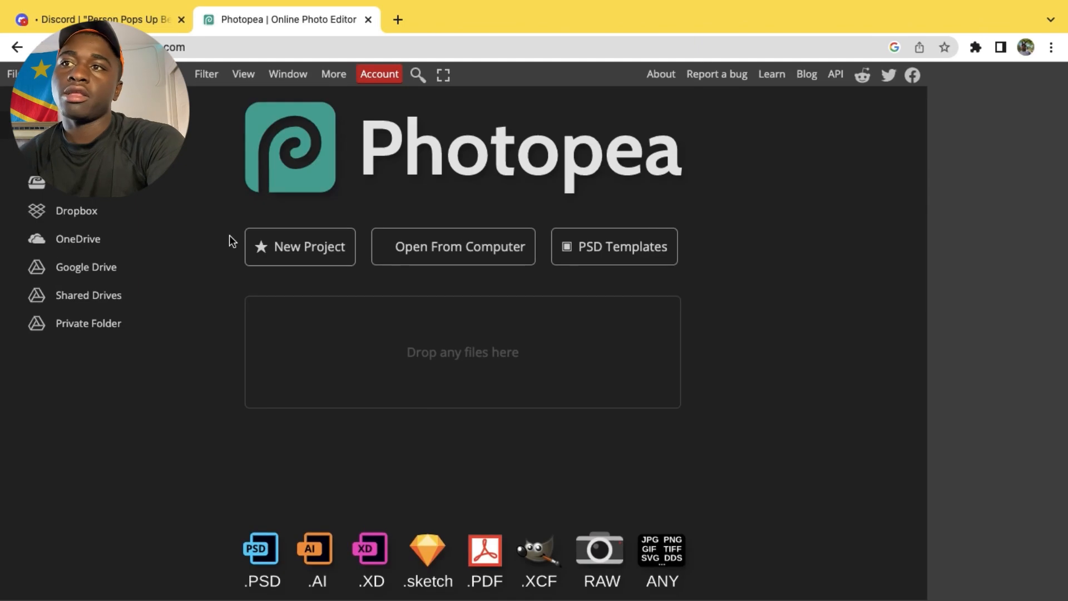
pyautogui.click(302, 253)
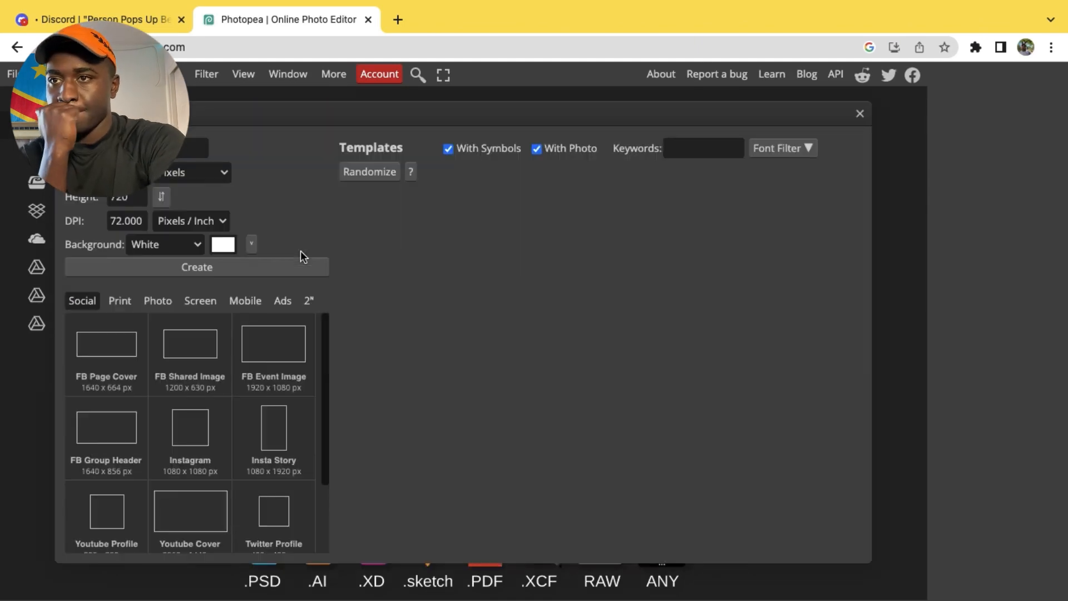
pyautogui.click(155, 269)
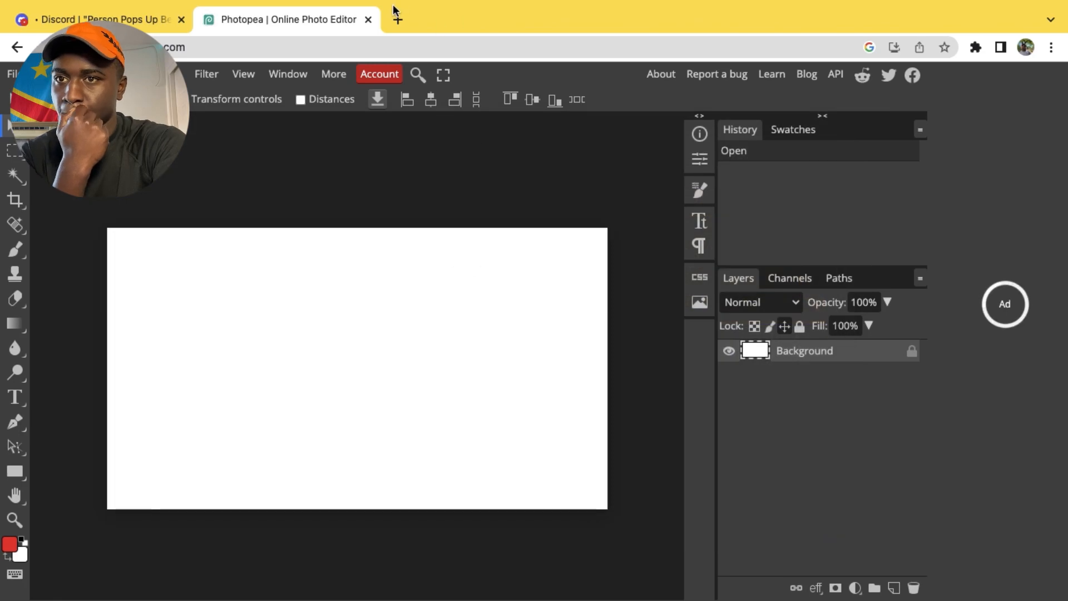
# Step: Search Google for "drake png transparent" in a new tab and show the image results
pyautogui.click(398, 19)
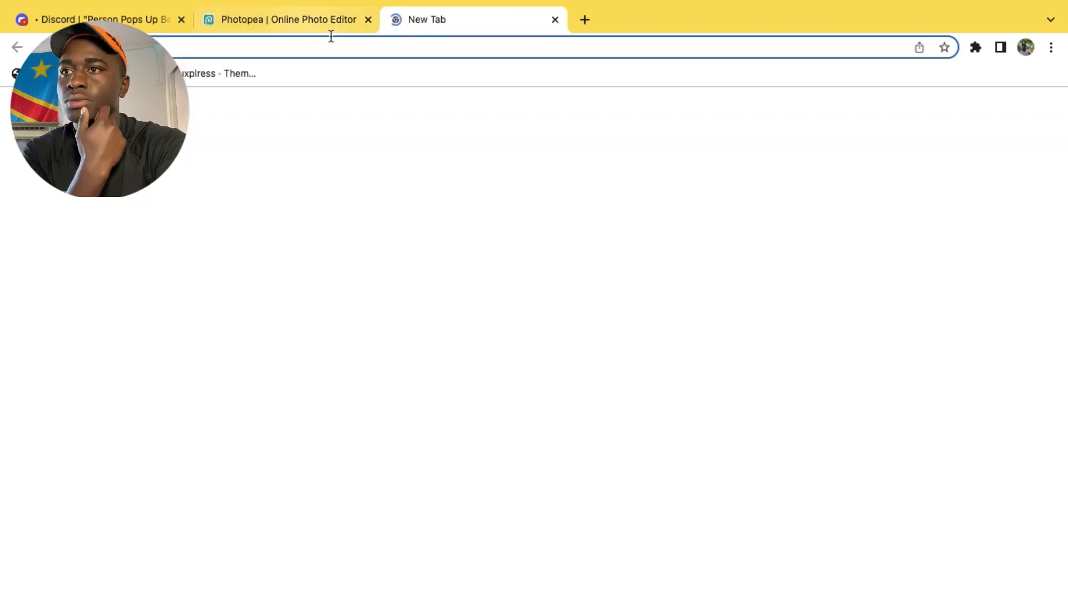
pyautogui.click(267, 52)
pyautogui.write('drake')
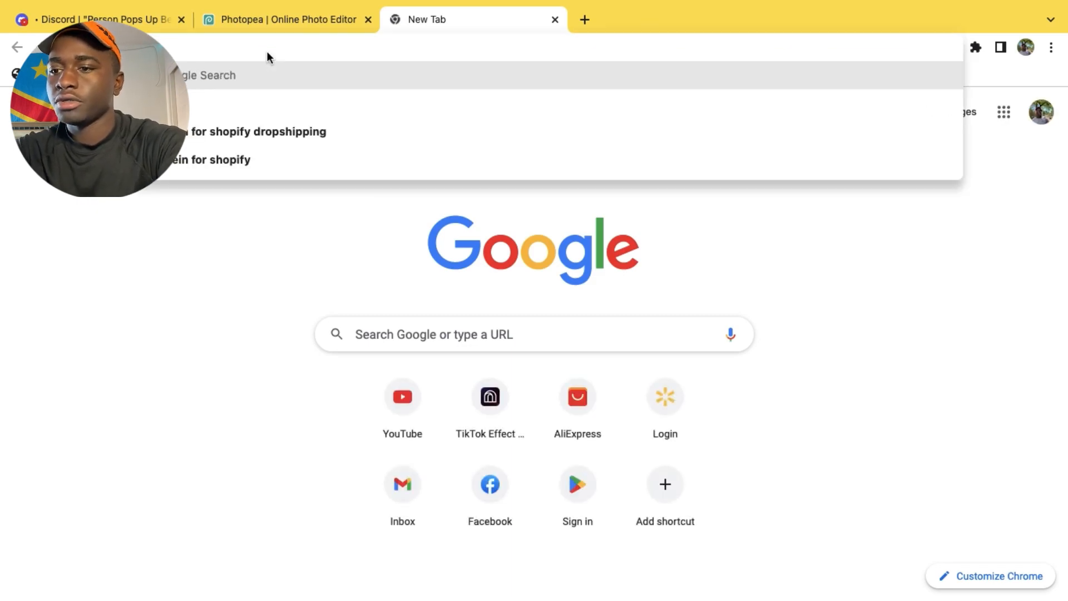
pyautogui.write(' png')
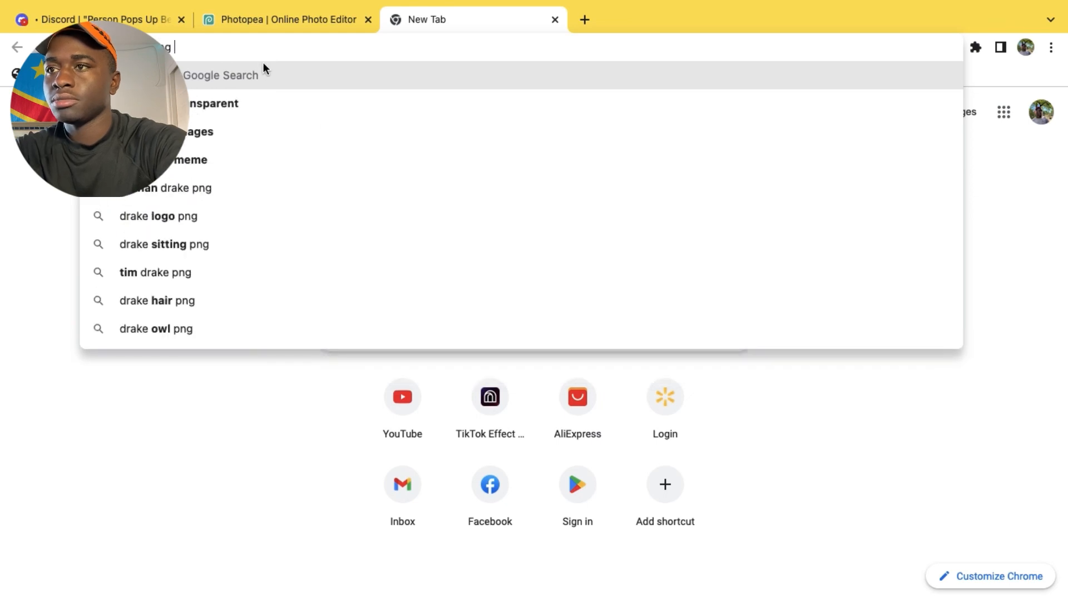
pyautogui.click(242, 100)
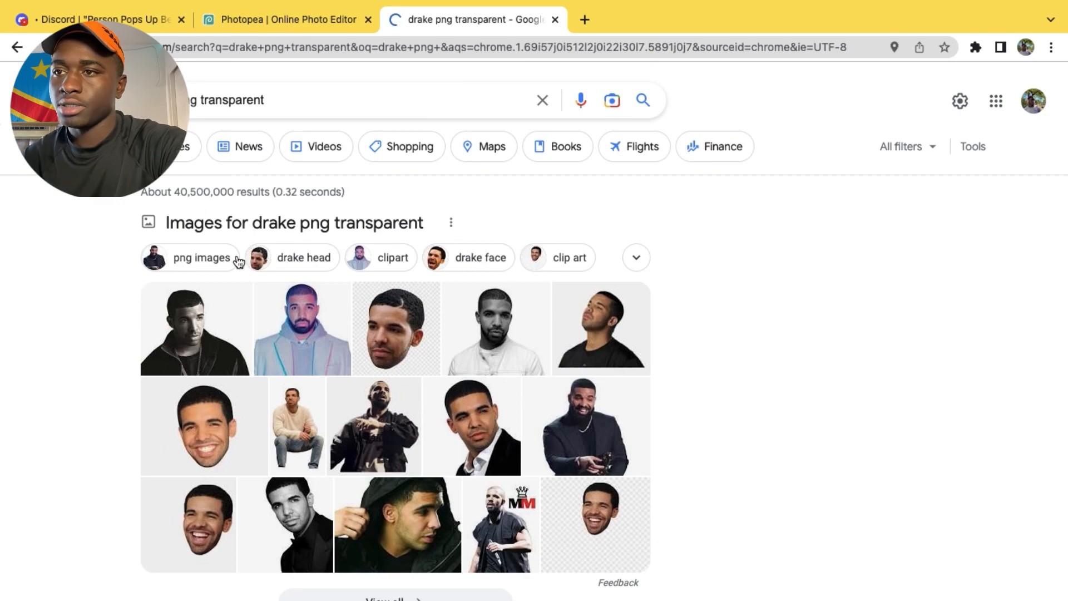
pyautogui.click(181, 153)
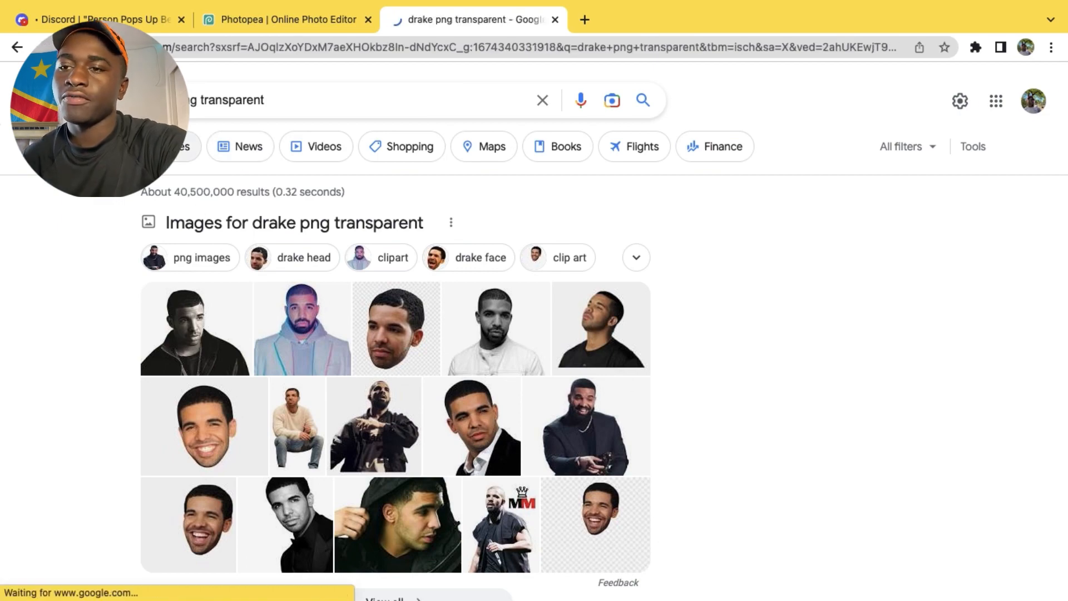
# Step: Browse the image results for a suitable transparent PNG of Drake
pyautogui.scroll(-3, 308, 288)
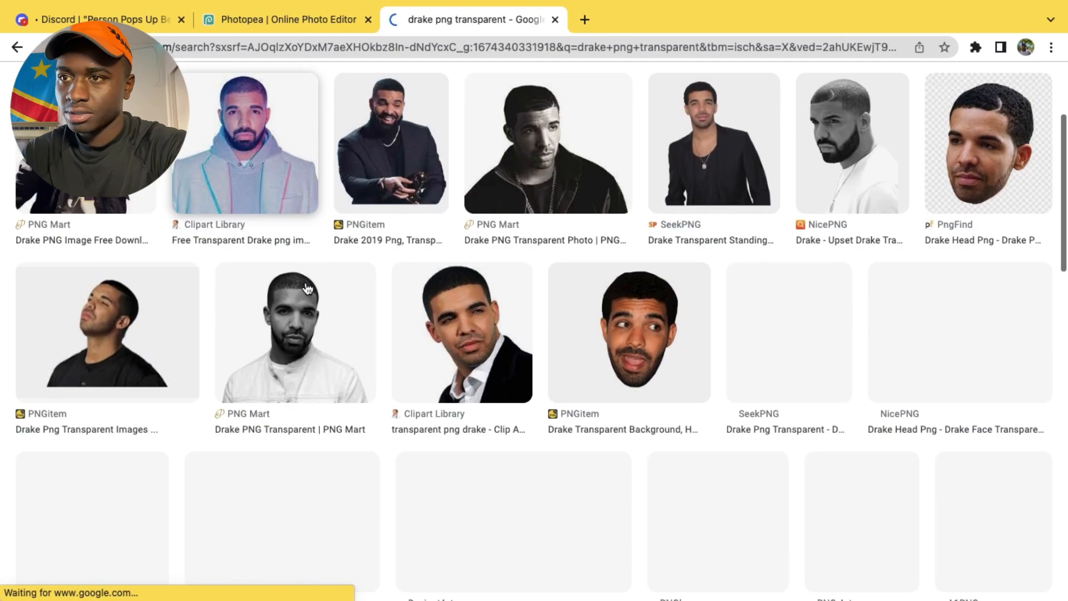
pyautogui.scroll(-6, 470, 472)
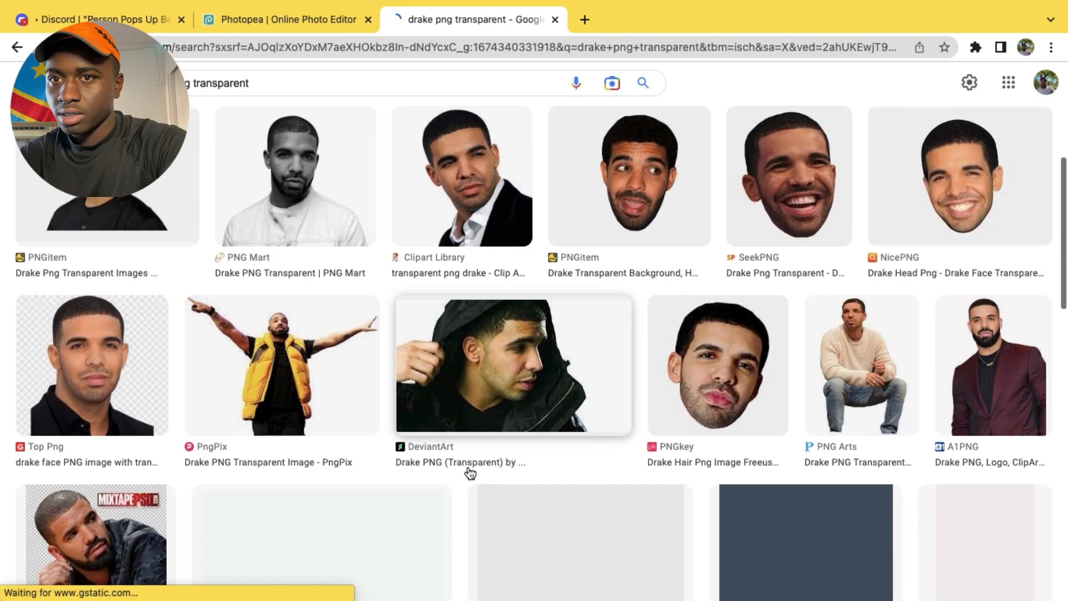
pyautogui.scroll(-9, 470, 473)
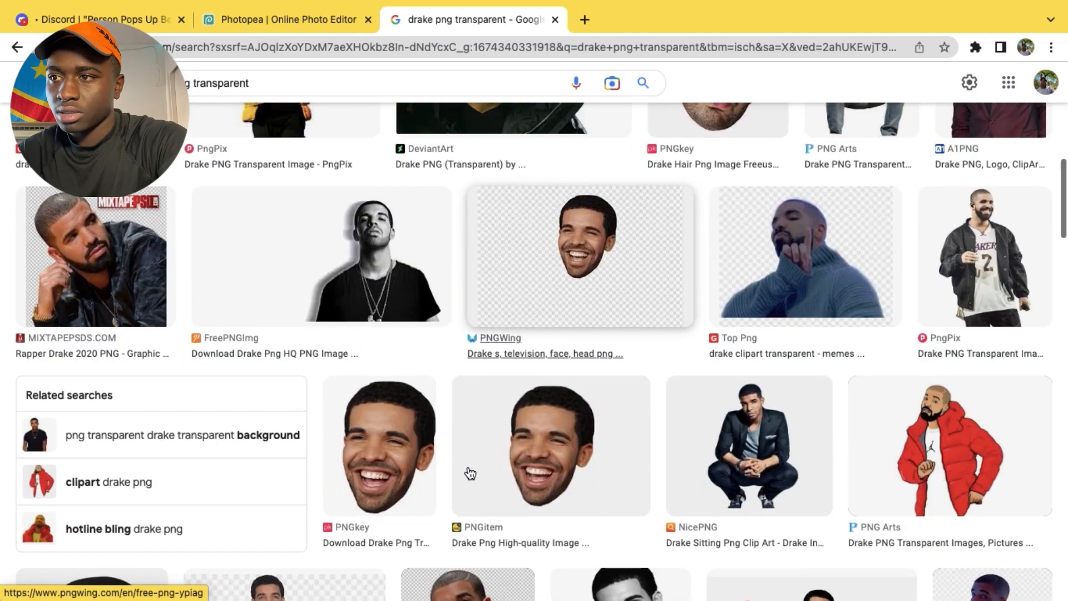
pyautogui.scroll(-1, 470, 473)
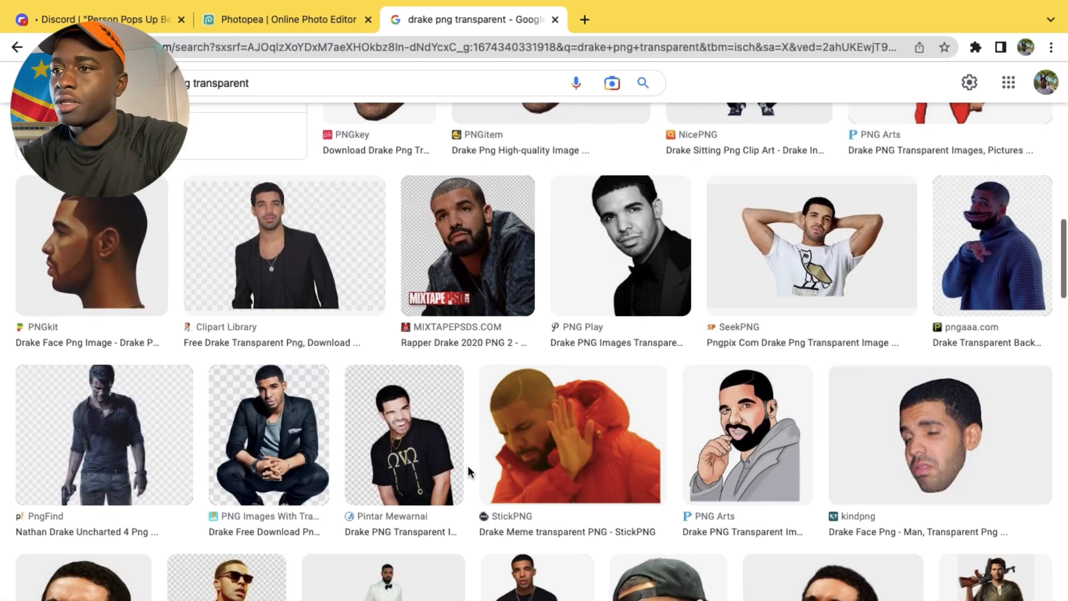
pyautogui.scroll(-6, 501, 416)
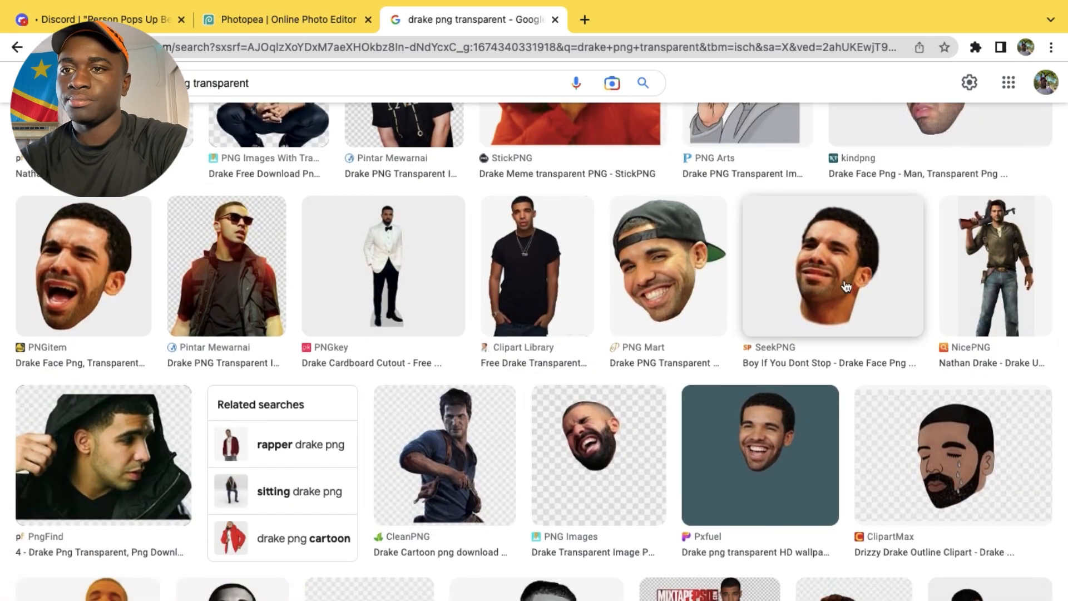
pyautogui.scroll(7, 971, 262)
pyautogui.scroll(1, 918, 295)
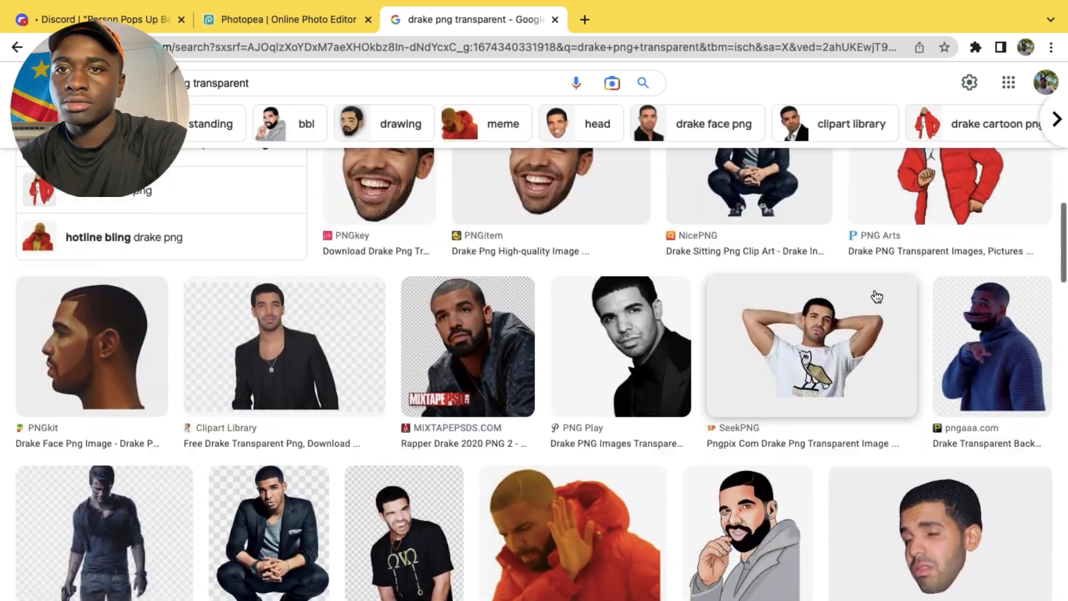
pyautogui.scroll(-8, 668, 376)
pyautogui.scroll(2, 382, 326)
pyautogui.scroll(5, 382, 326)
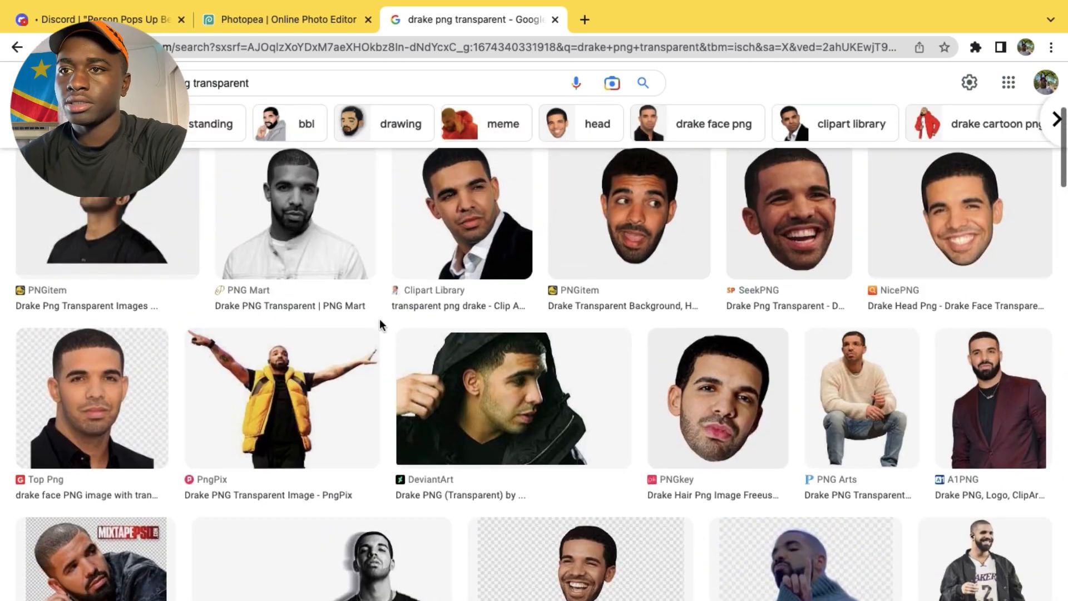
pyautogui.scroll(-3, 878, 366)
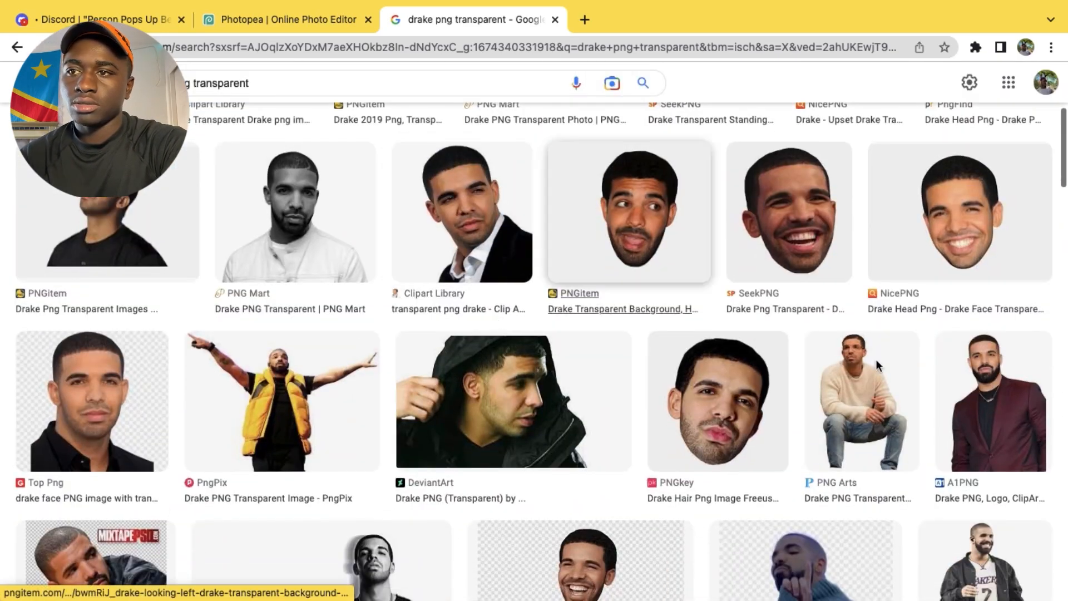
# Step: Open the image of Drake in a maroon suit and save it to Downloads as drake-1-1
pyautogui.click(976, 428)
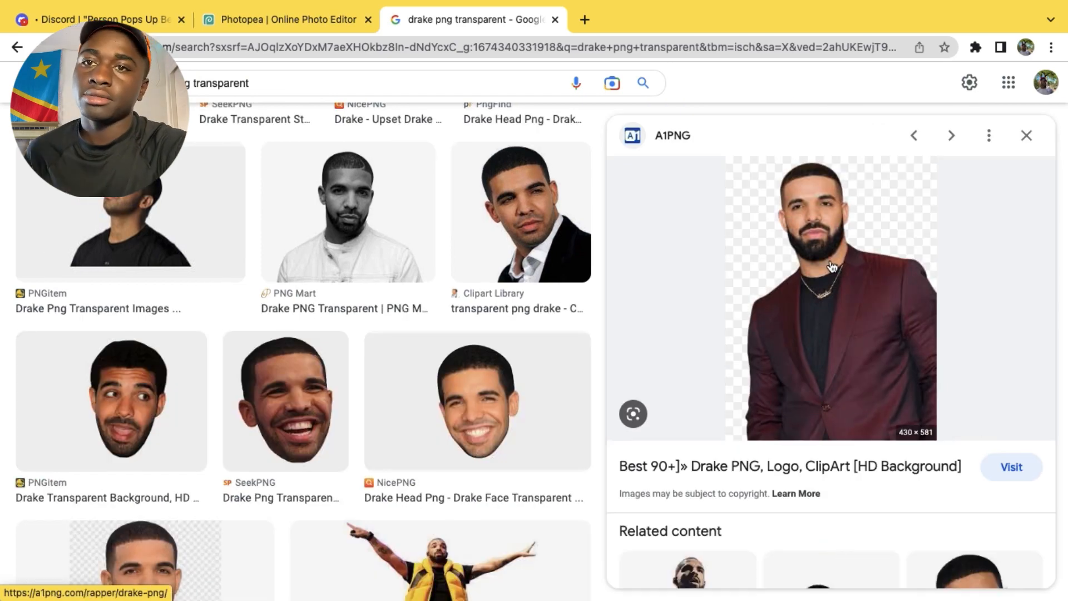
pyautogui.rightClick(831, 261)
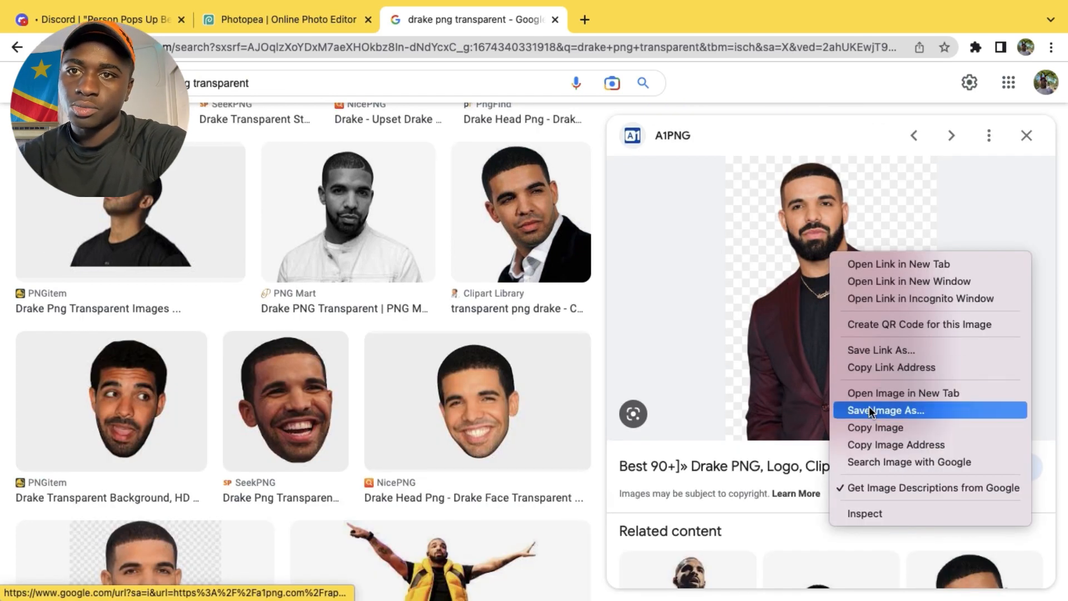
pyautogui.click(876, 424)
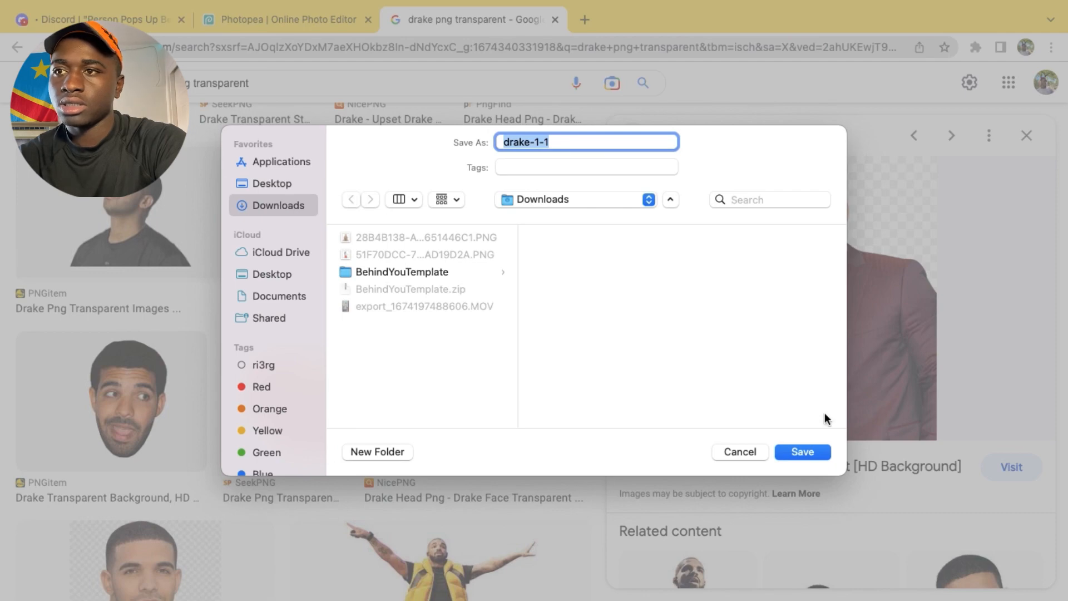
pyautogui.click(804, 452)
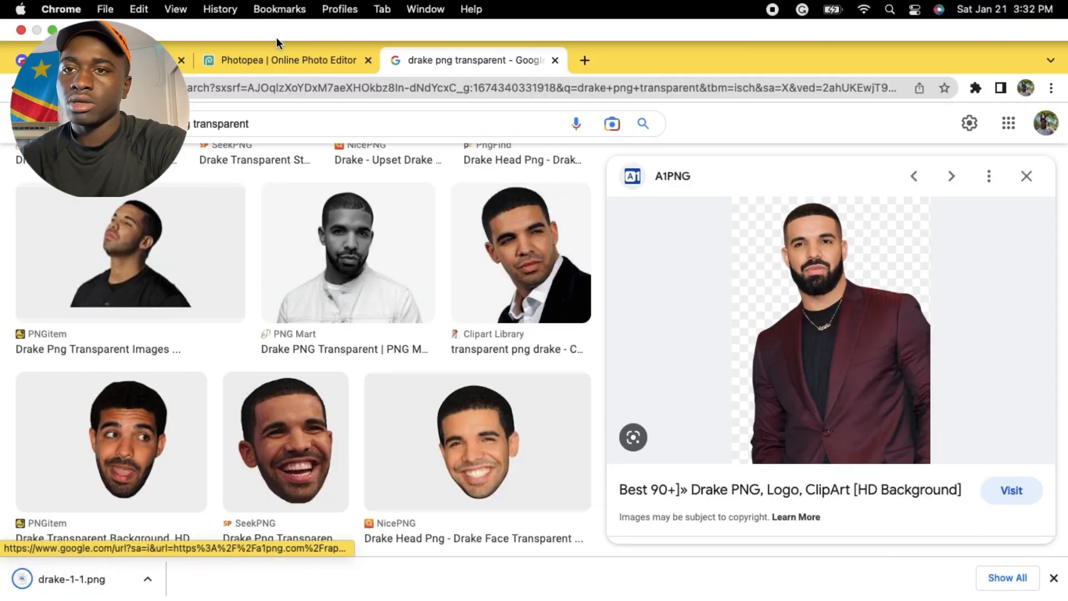
# Step: Place drake-1-1.png in the Photopea project, shift it slightly left of the canvas centre, and hide the Background layer
pyautogui.click(261, 59)
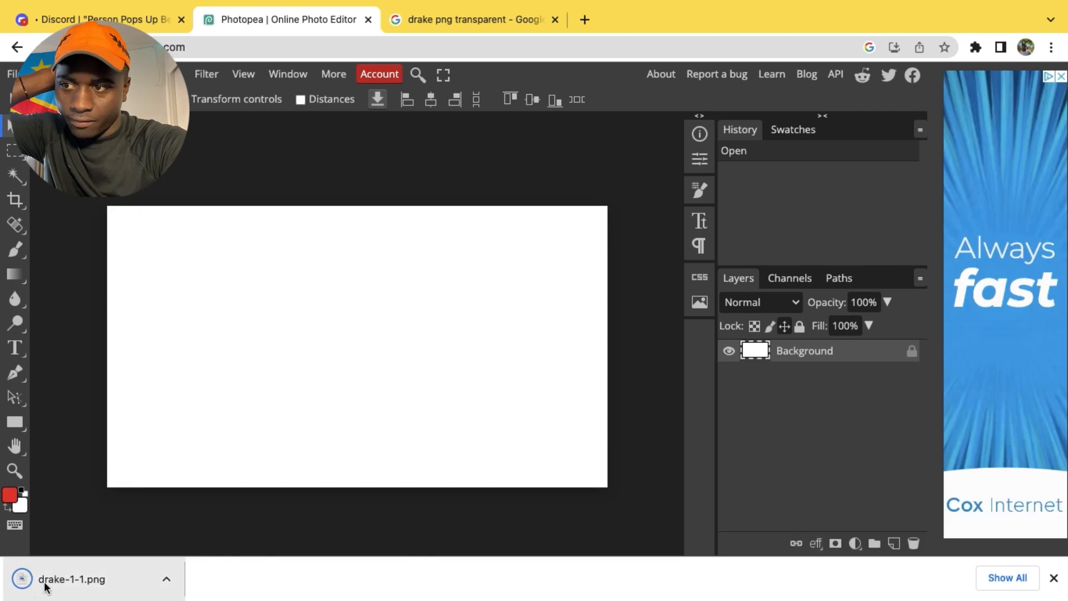
pyautogui.moveTo(44, 581); pyautogui.dragTo(292, 340)
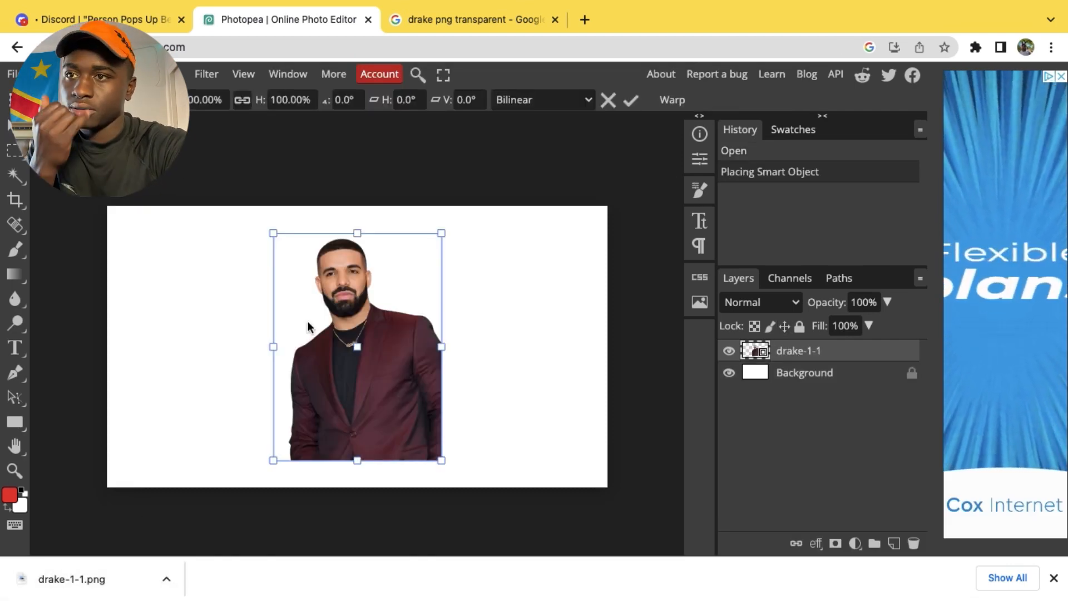
pyautogui.moveTo(346, 366); pyautogui.dragTo(321, 361)
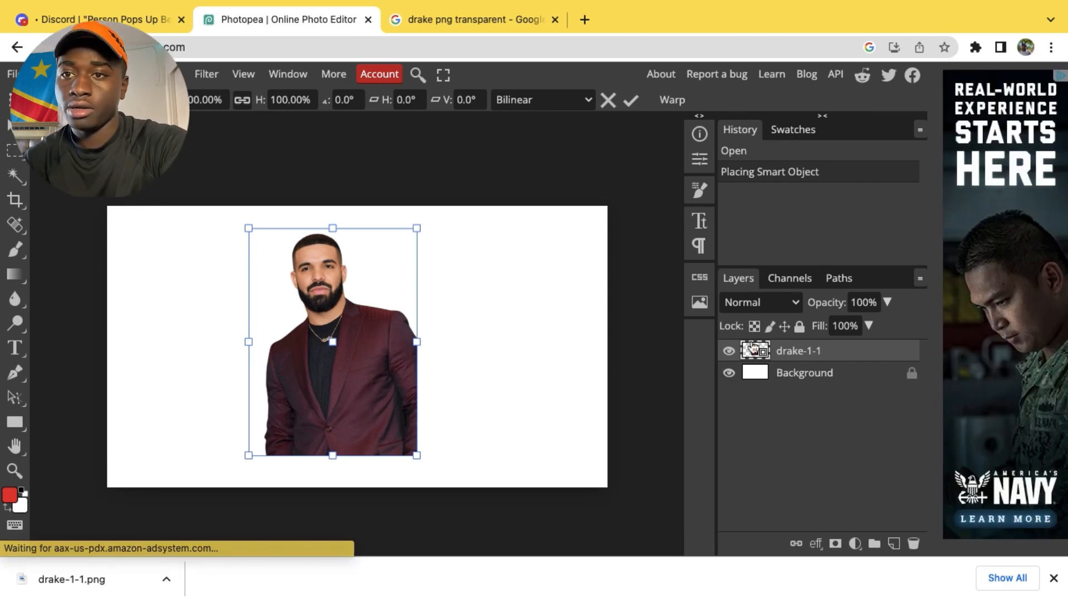
pyautogui.click(731, 375)
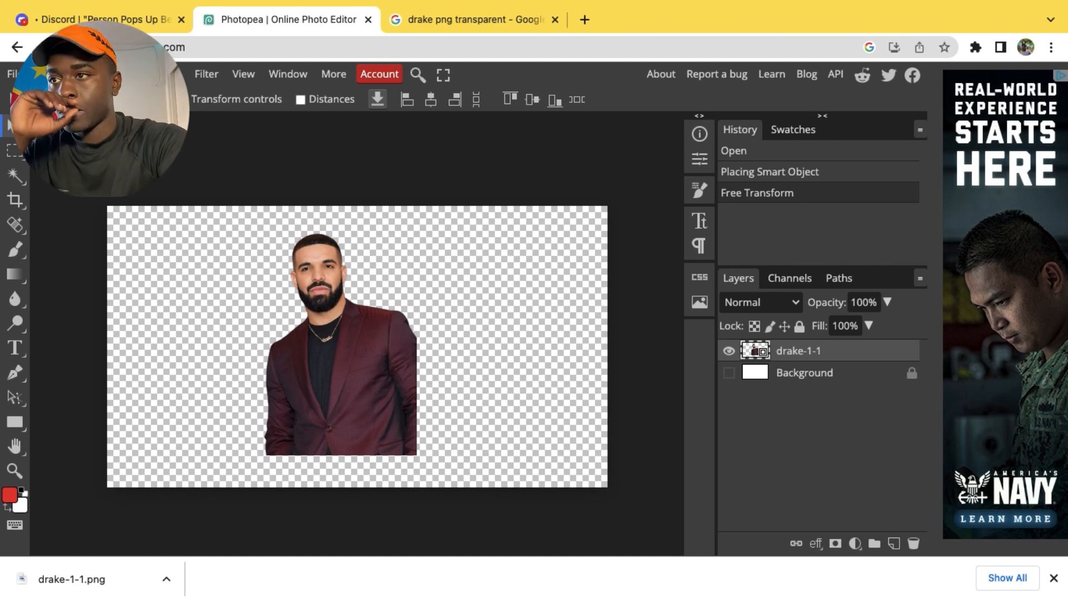
# Step: Export the project as a 1280 x 720 px PNG at 100% quality, then view the exported file and close it
pyautogui.click(11, 74)
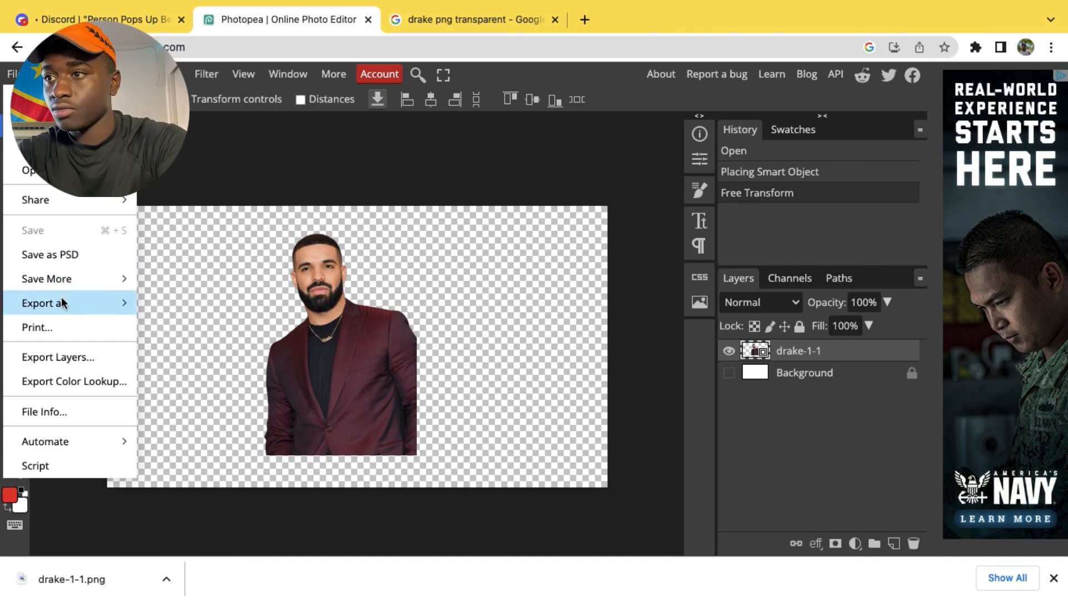
pyautogui.moveTo(62, 302)
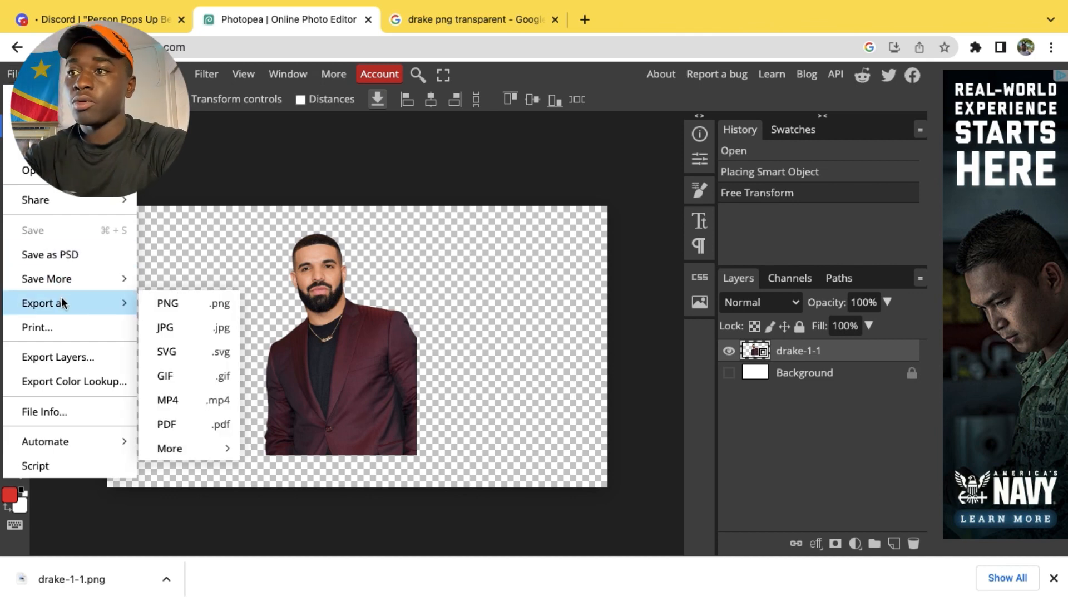
pyautogui.click(168, 304)
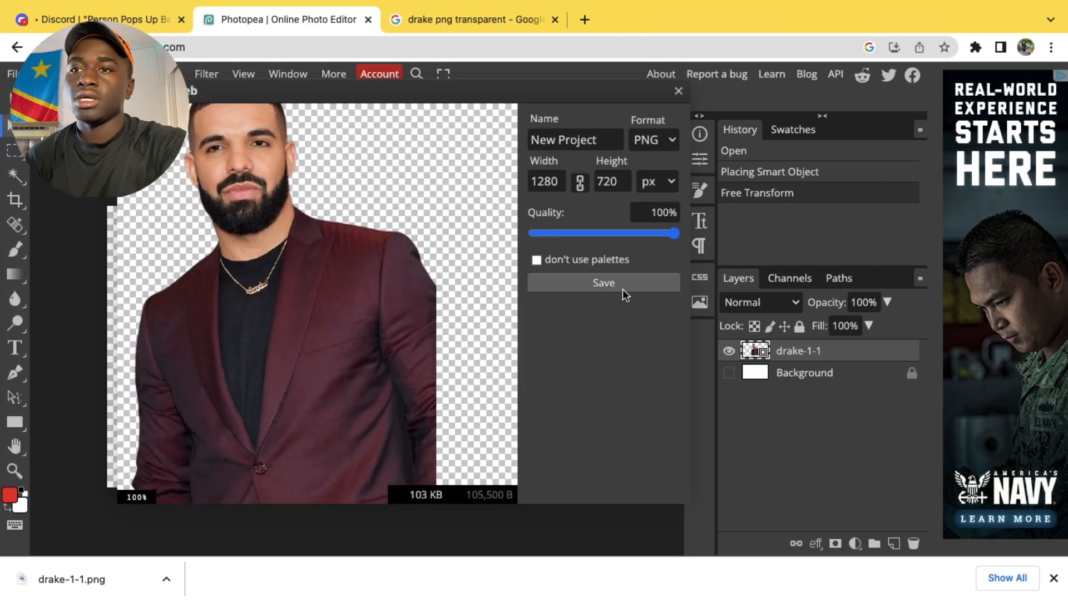
pyautogui.click(623, 289)
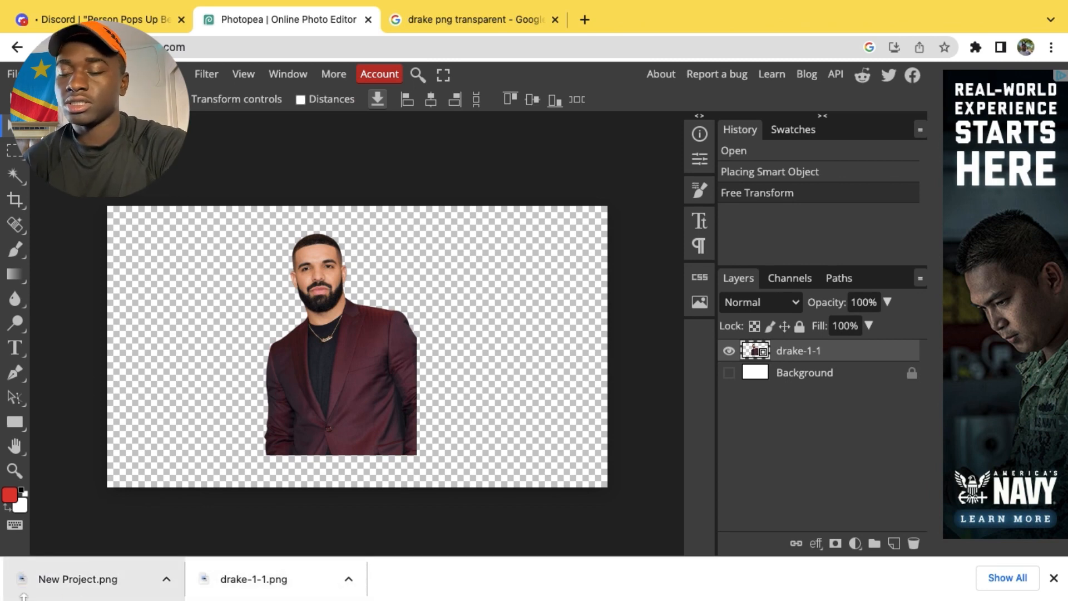
pyautogui.click(63, 594)
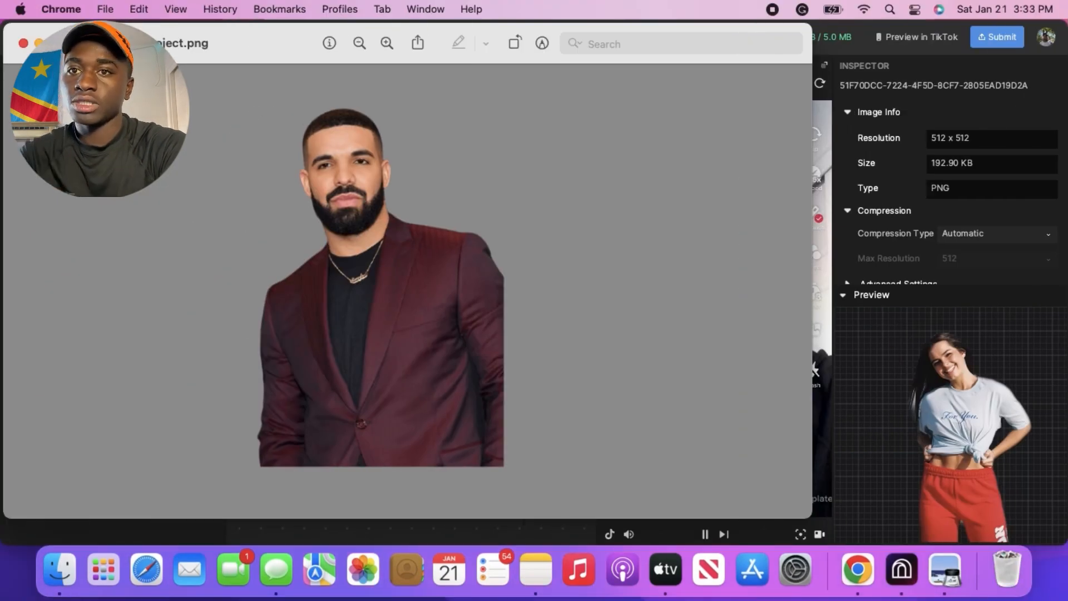
pyautogui.click(23, 43)
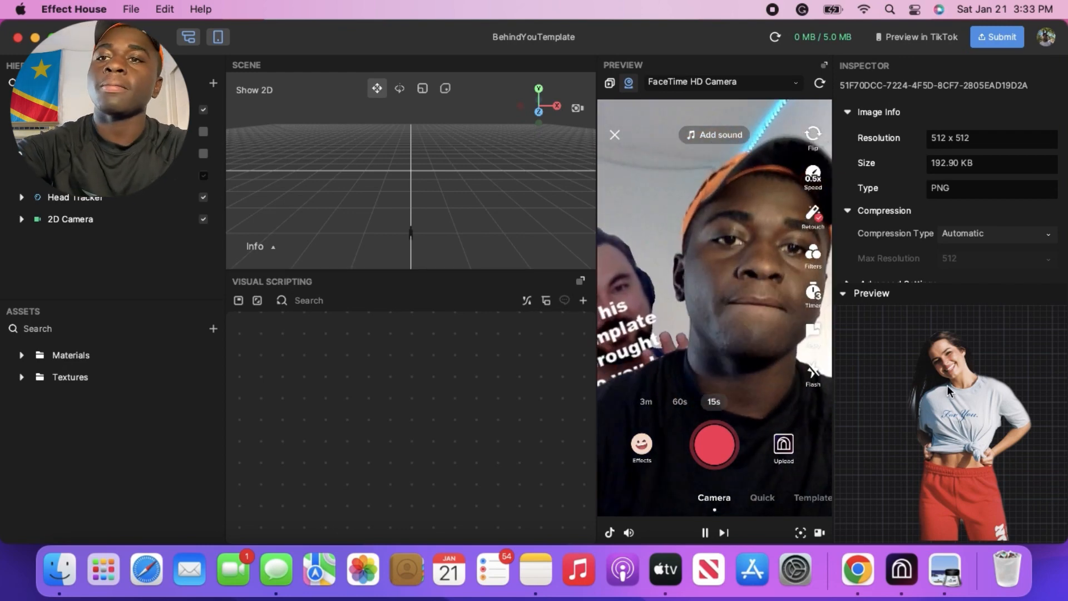
# Step: In Effect House, examine the PNG texture under Materials and the textures available for the Unlit[CHANGE_TEXTURE] material, leaving its texture as is
pyautogui.click(20, 356)
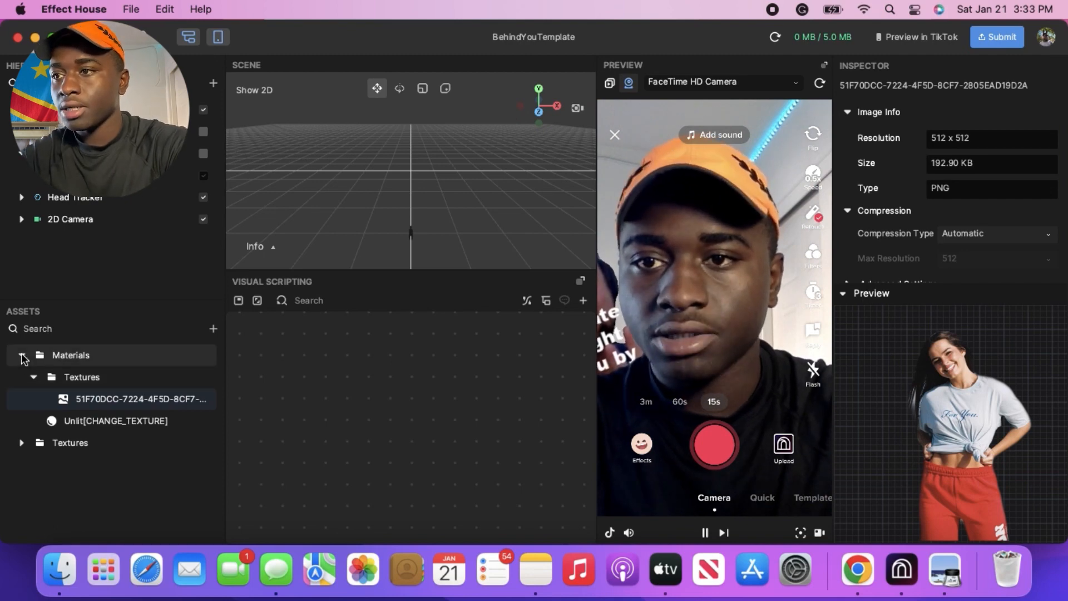
pyautogui.doubleClick(99, 400)
pyautogui.scroll(-1, 905, 241)
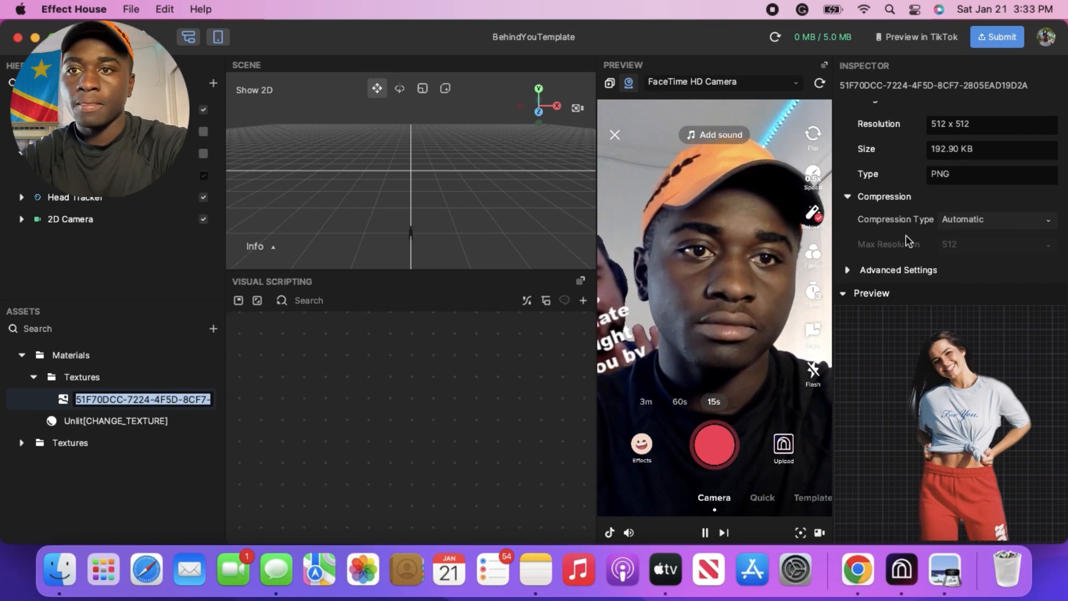
pyautogui.press('Return')
pyautogui.click(140, 435)
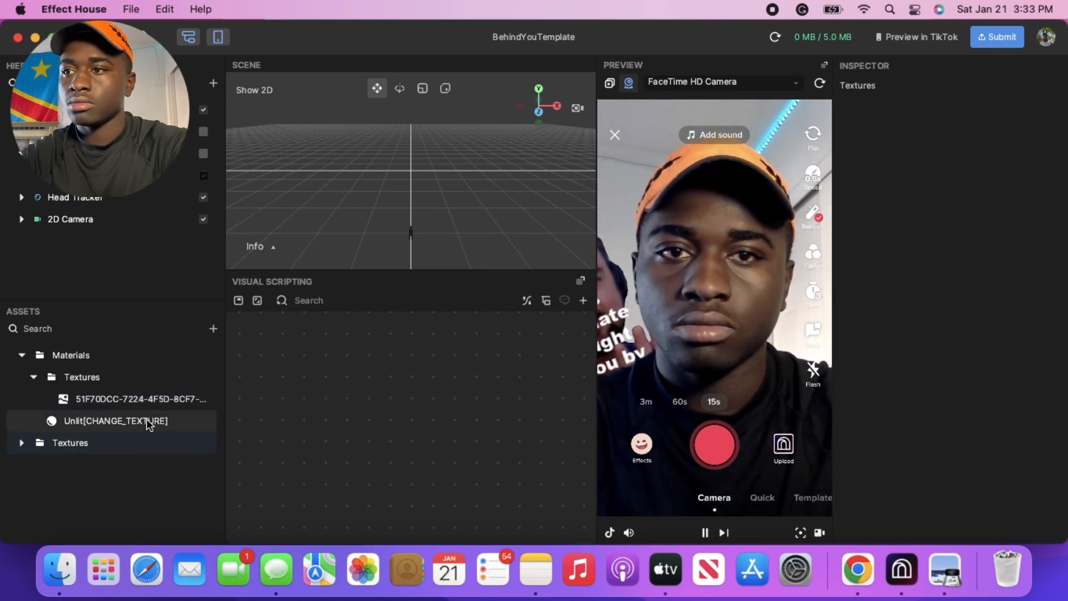
pyautogui.click(149, 423)
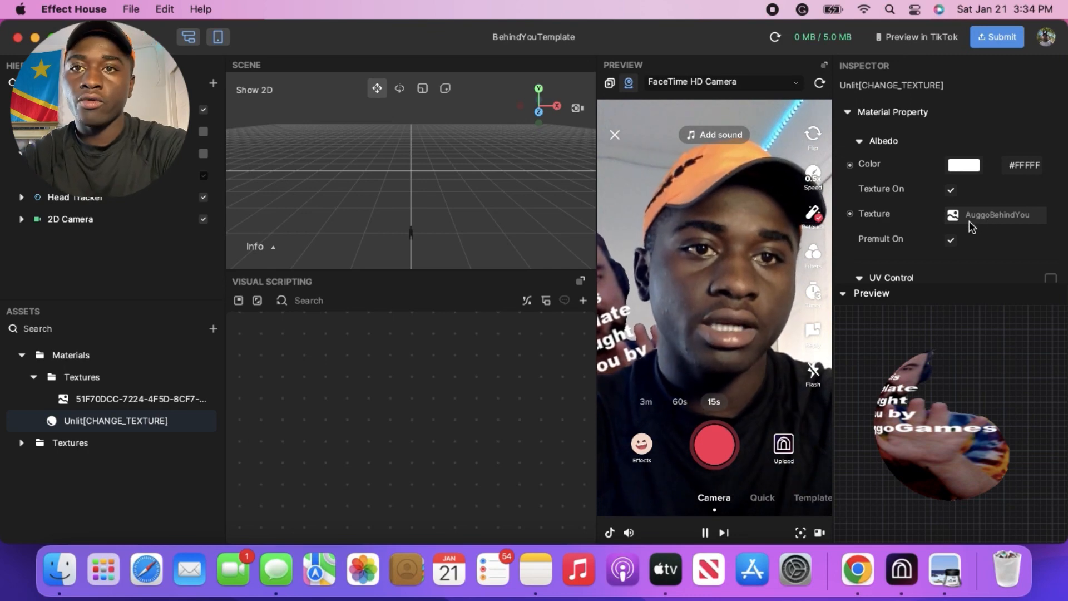
pyautogui.click(997, 215)
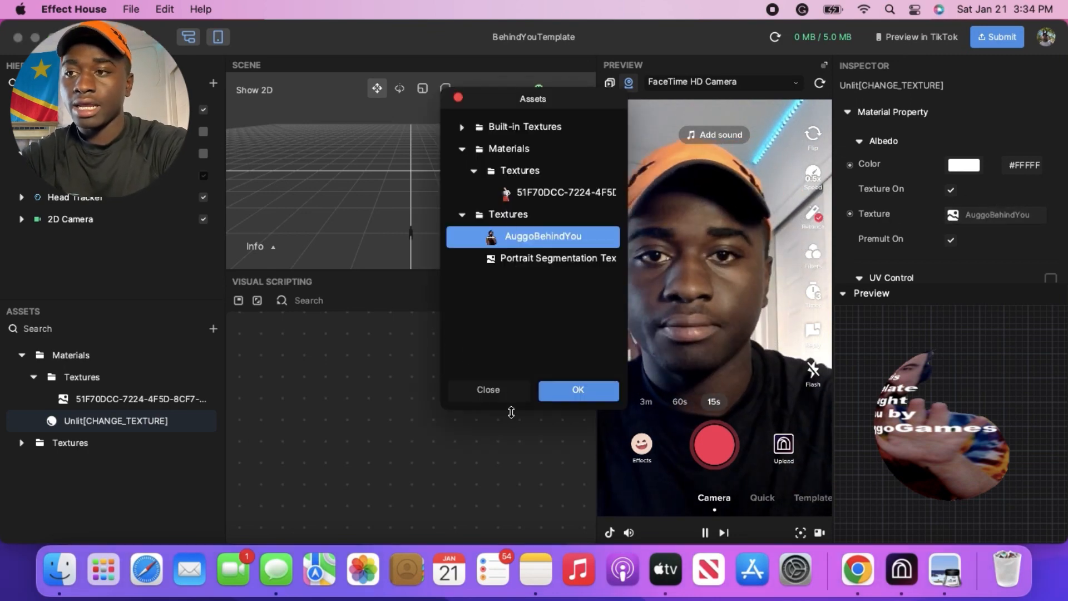
pyautogui.click(488, 388)
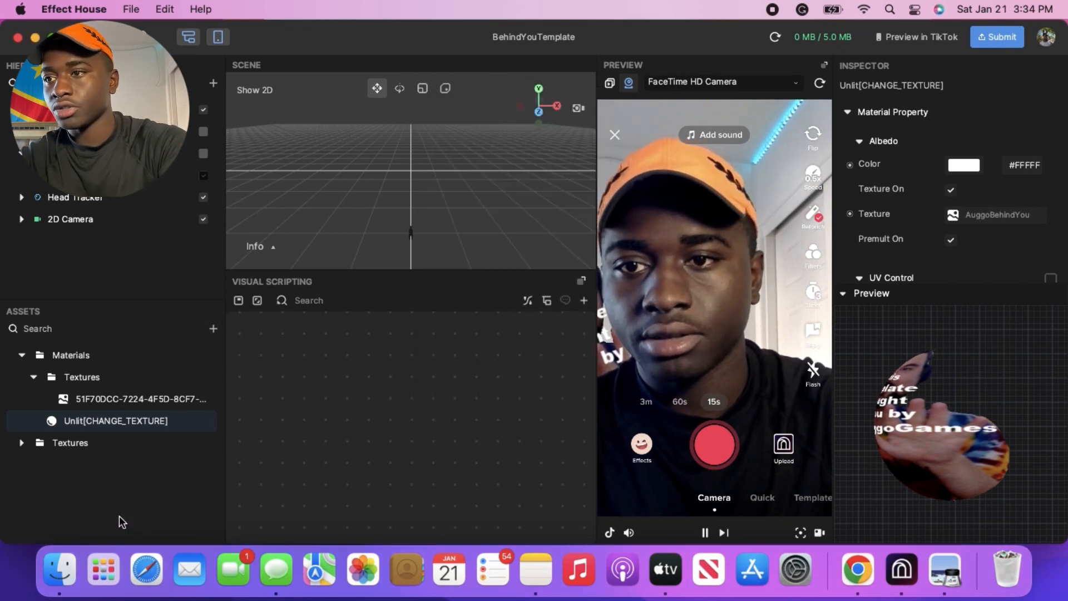
# Step: Import drake-1-1 from the Downloads folder in Finder into the Textures folder of the project's assets
pyautogui.click(15, 313)
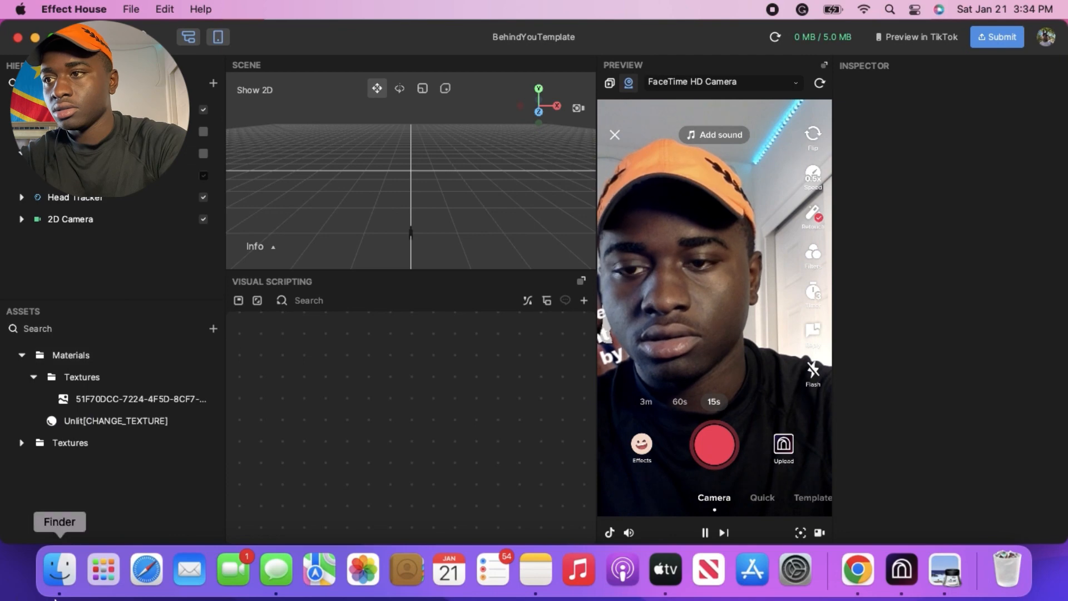
pyautogui.click(58, 568)
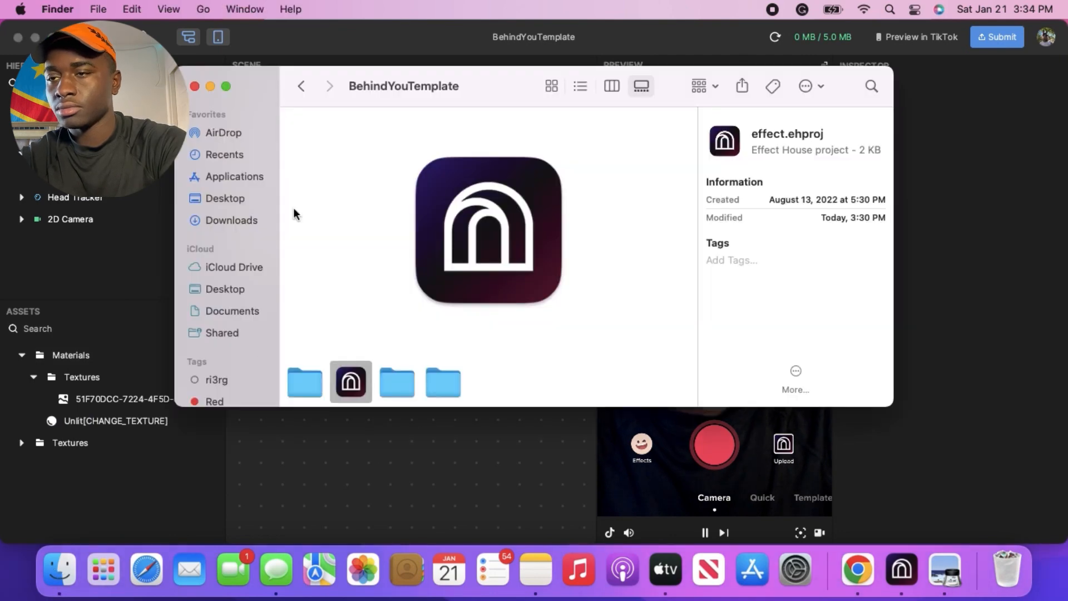
pyautogui.click(235, 220)
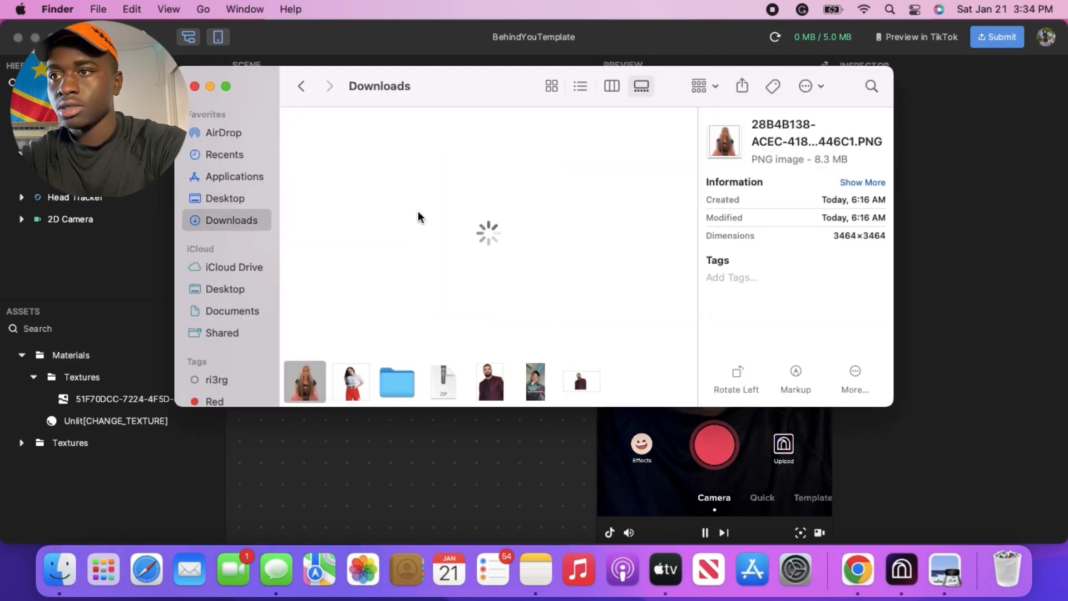
pyautogui.moveTo(451, 77); pyautogui.dragTo(692, 105)
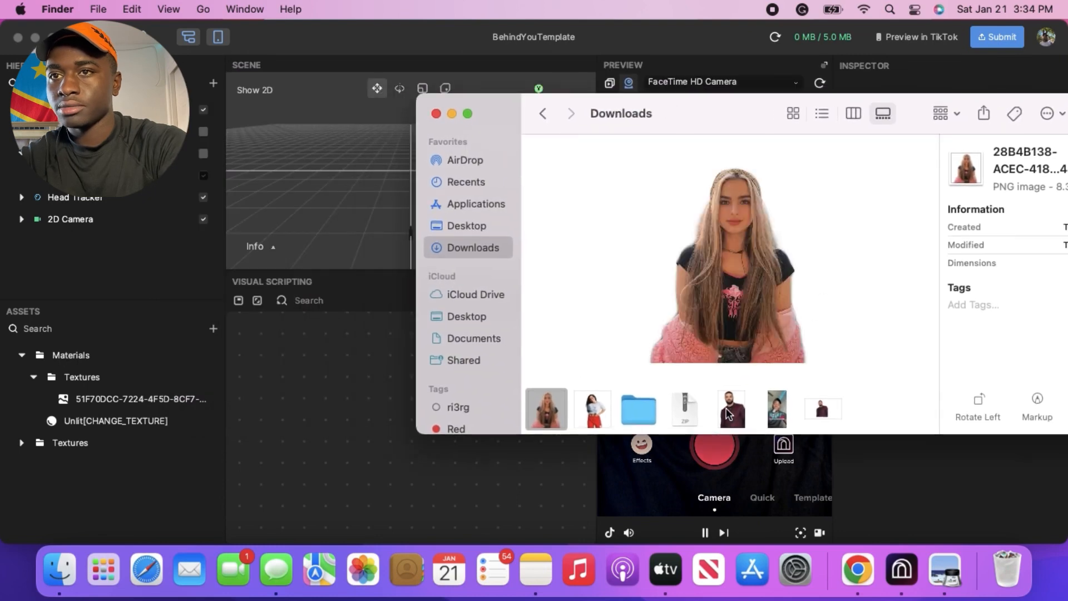
pyautogui.moveTo(720, 222); pyautogui.dragTo(91, 493)
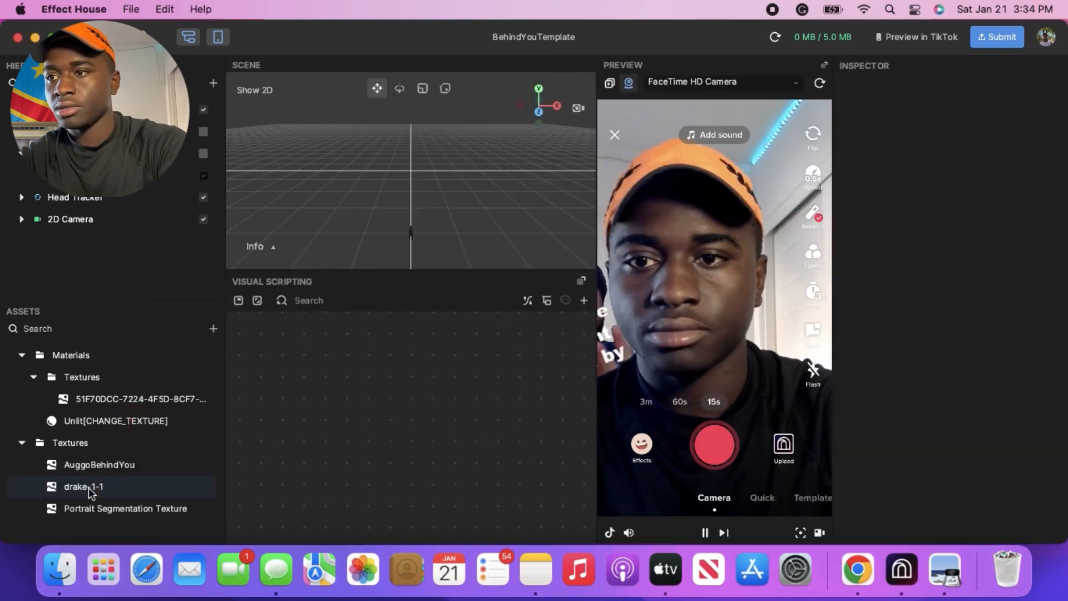
# Step: Set the Albedo texture of the Unlit[CHANGE_TEXTURE] material to drake-1-1
pyautogui.click(70, 445)
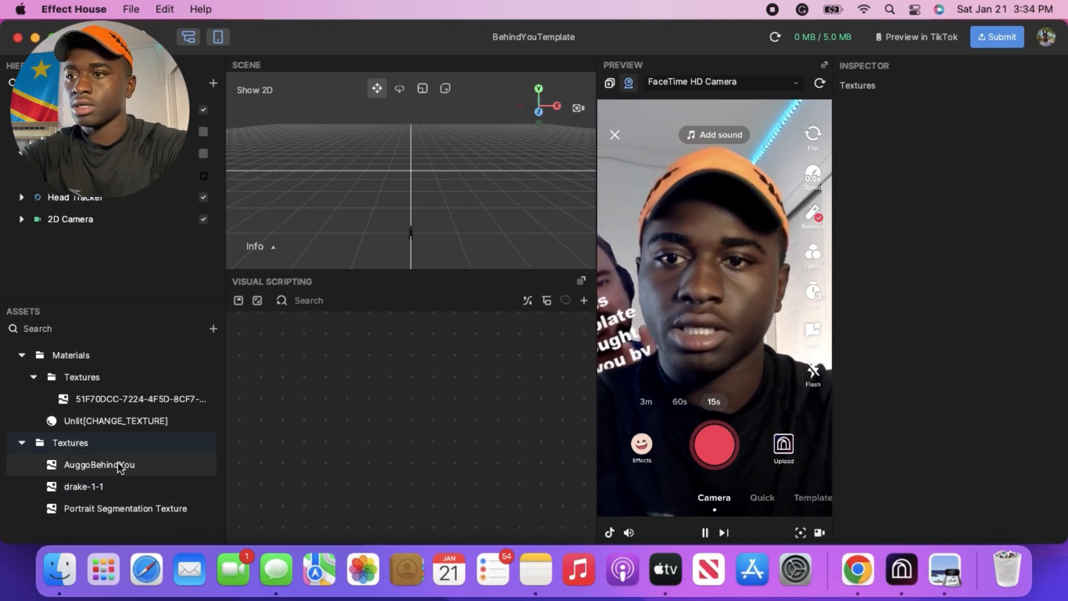
pyautogui.click(156, 517)
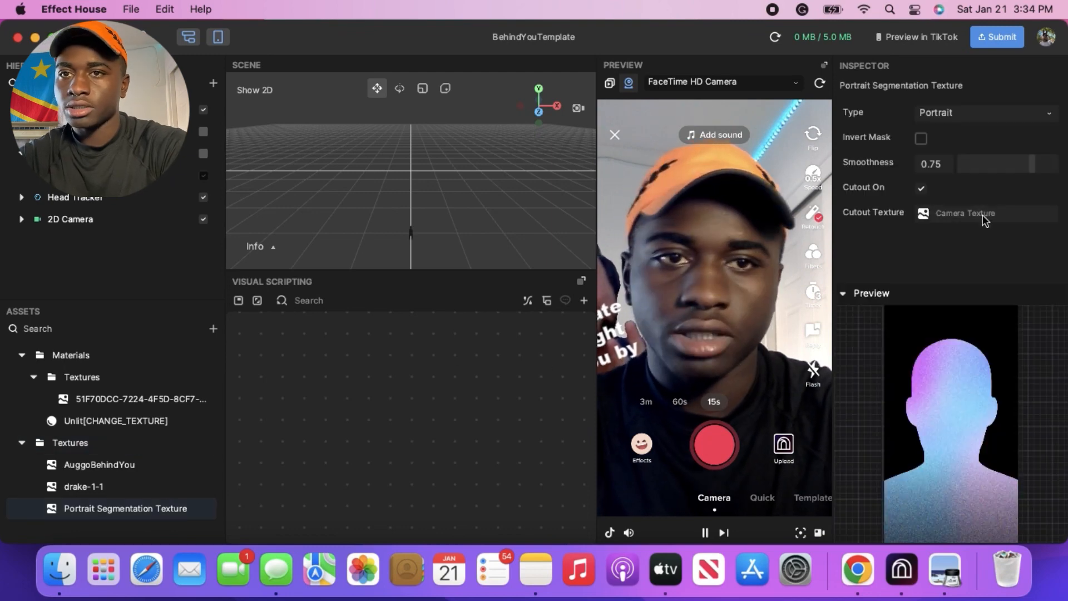
pyautogui.click(146, 426)
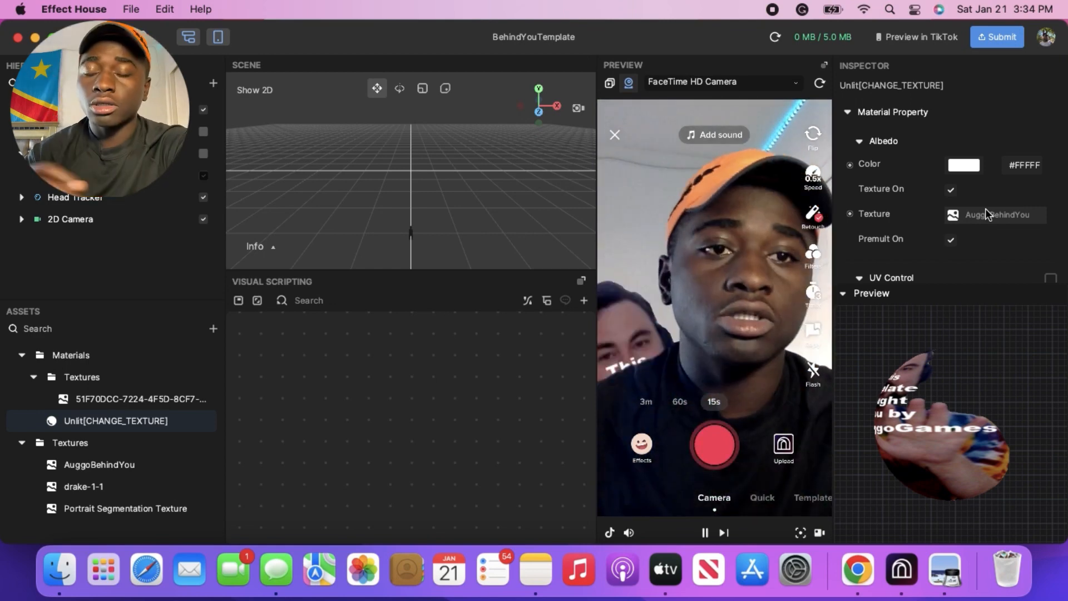
pyautogui.click(985, 212)
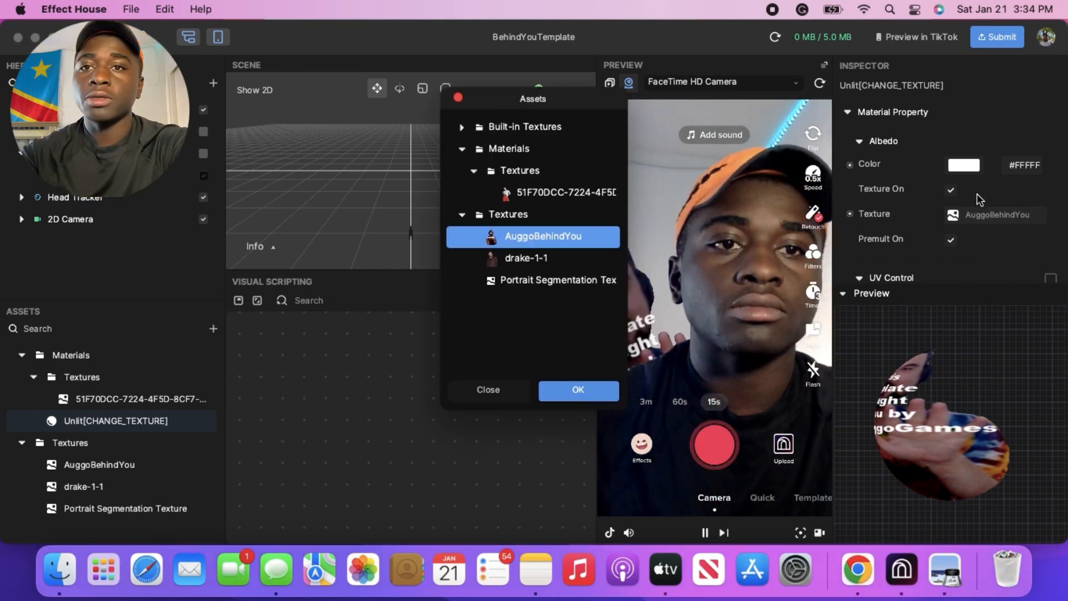
pyautogui.click(528, 261)
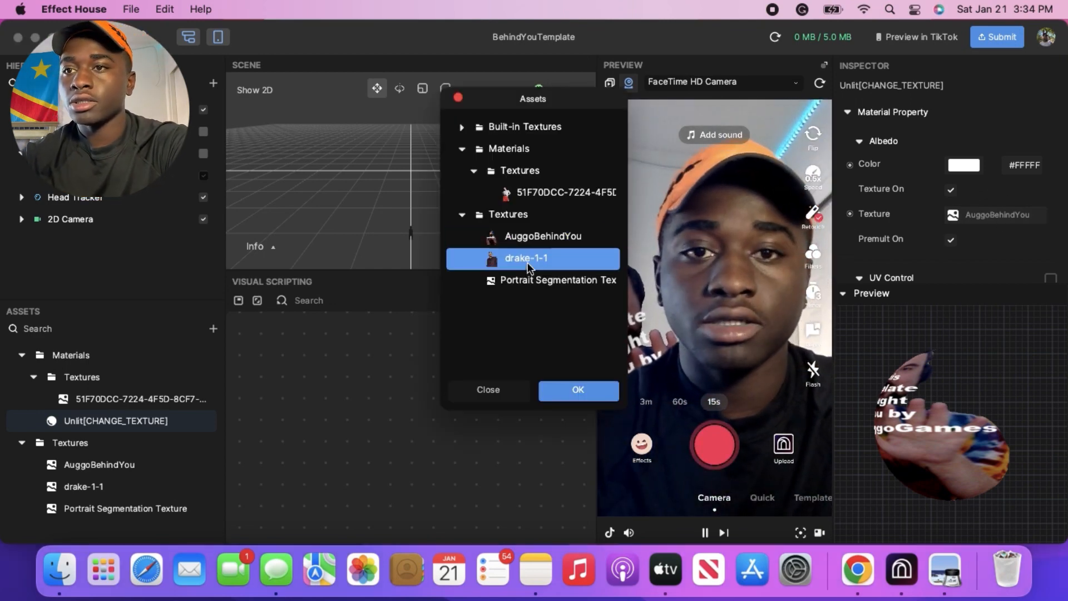
pyautogui.click(597, 391)
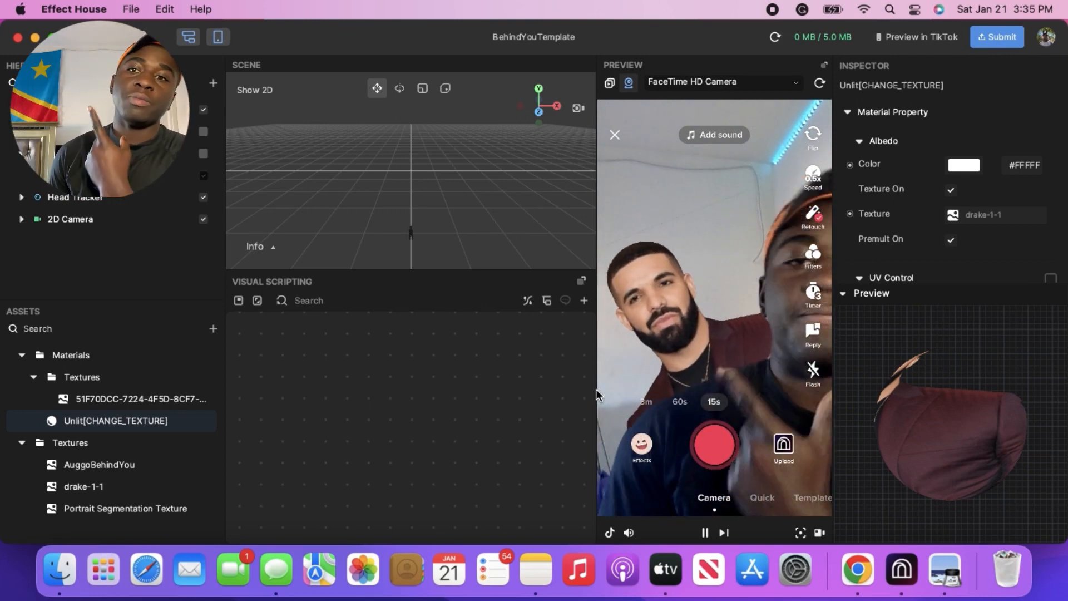
# Step: Open the effect submission form and start editing the effect's thumbnail
pyautogui.click(1002, 38)
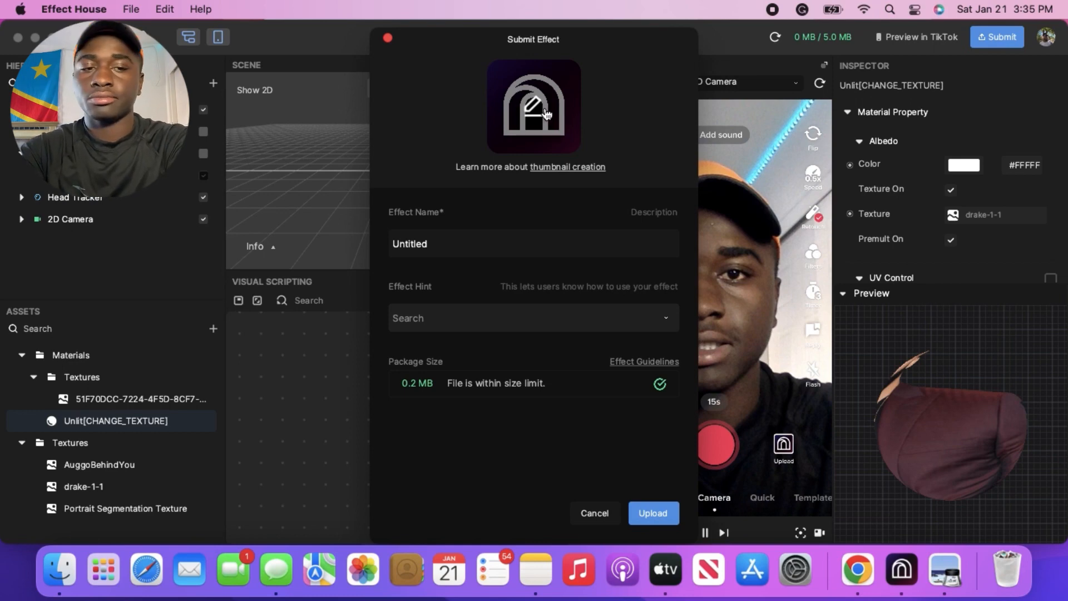
pyautogui.click(547, 114)
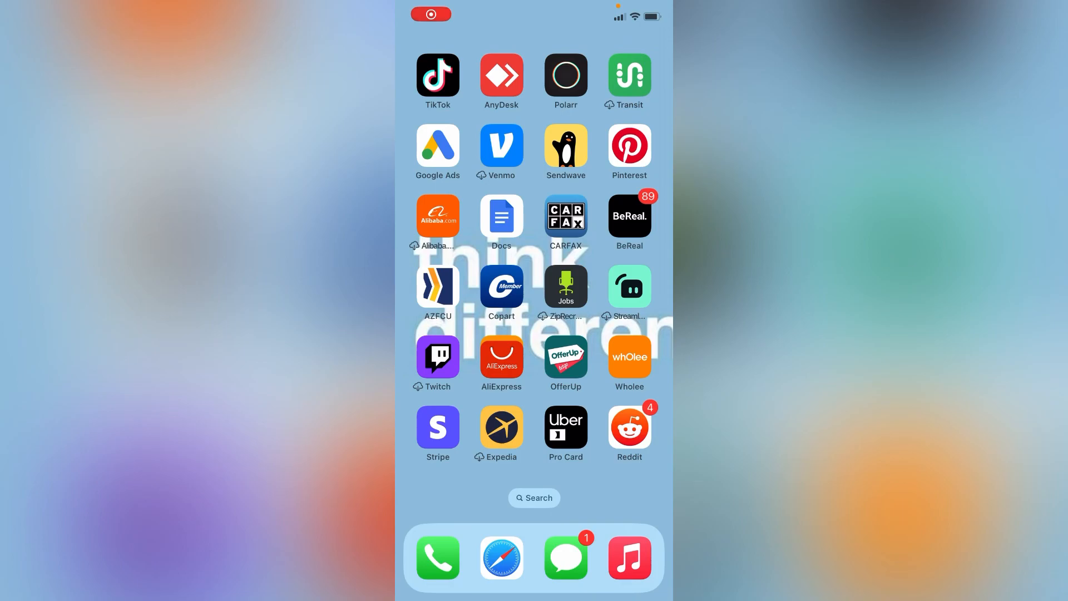
# Step: Switch to TikTok on the phone, open the code scanner from the profile's QR code page to load the effect, and start recording with it
pyautogui.click(438, 75)
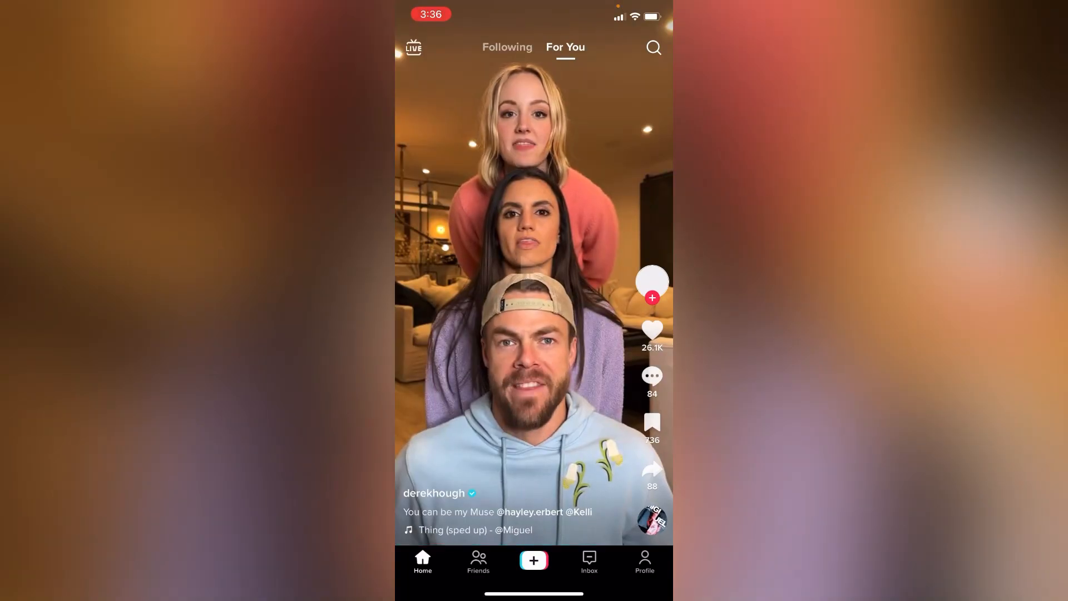
pyautogui.click(645, 562)
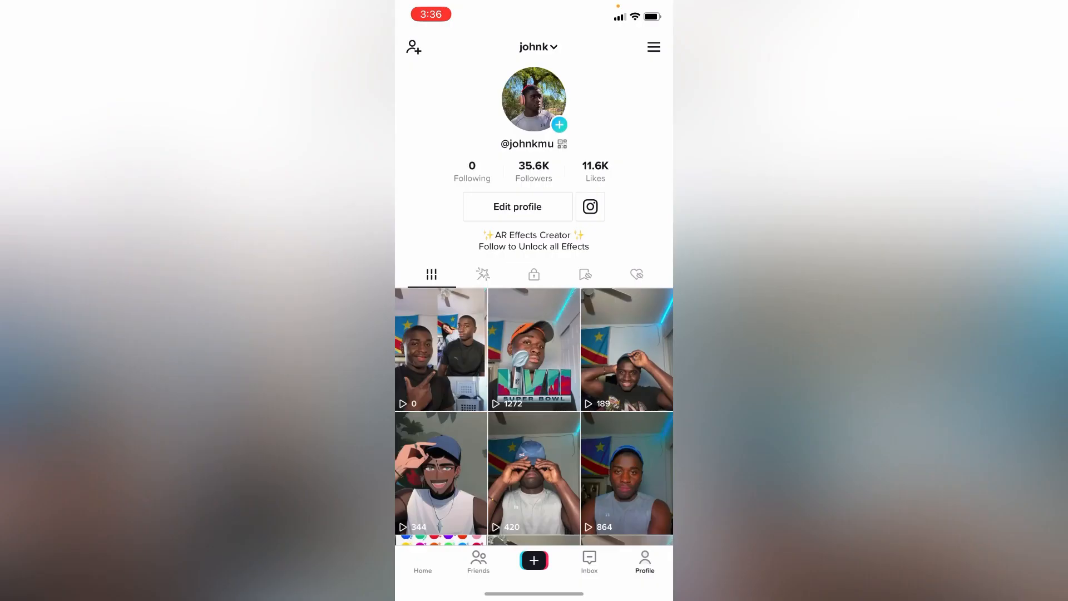
pyautogui.click(654, 46)
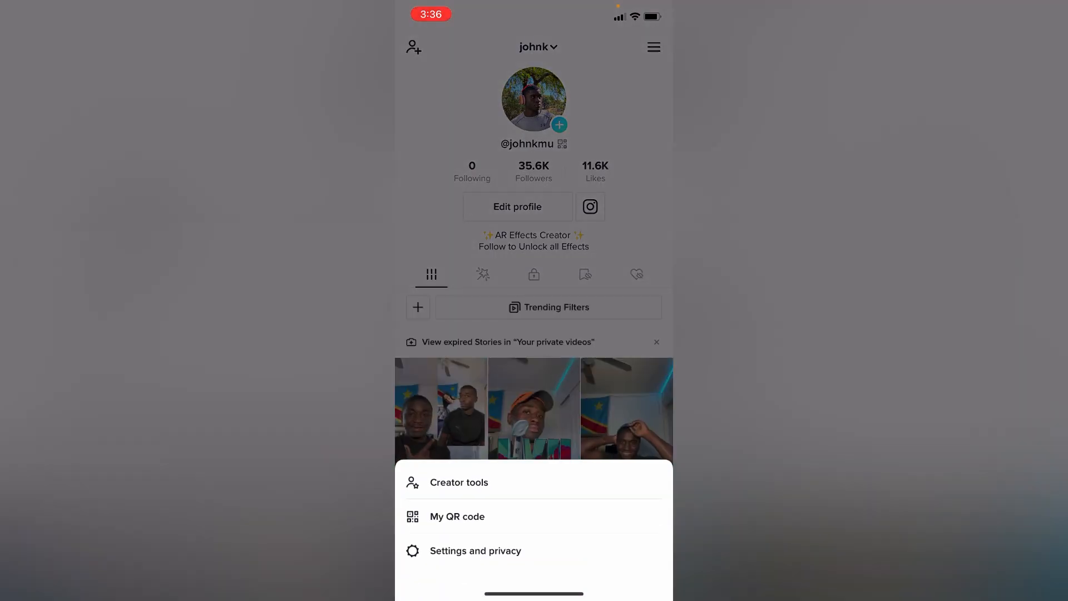
pyautogui.click(457, 516)
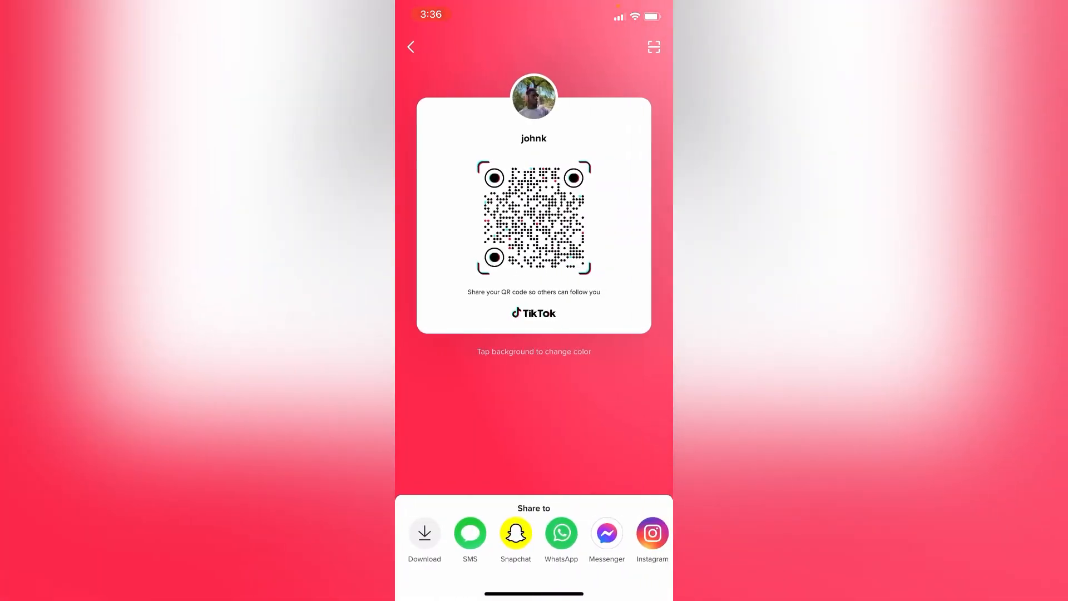
pyautogui.click(654, 46)
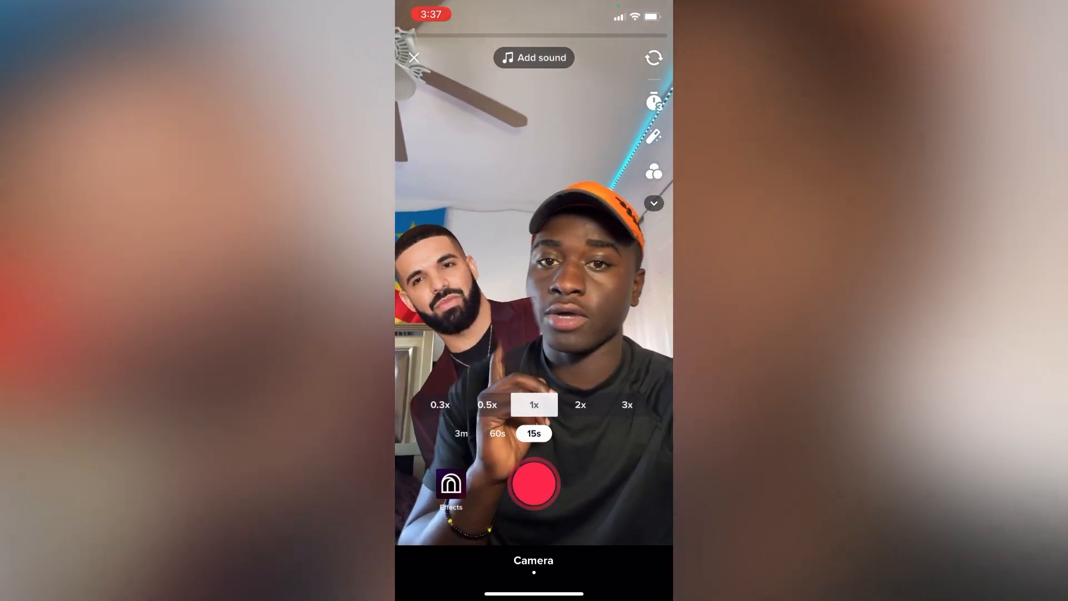
pyautogui.click(534, 483)
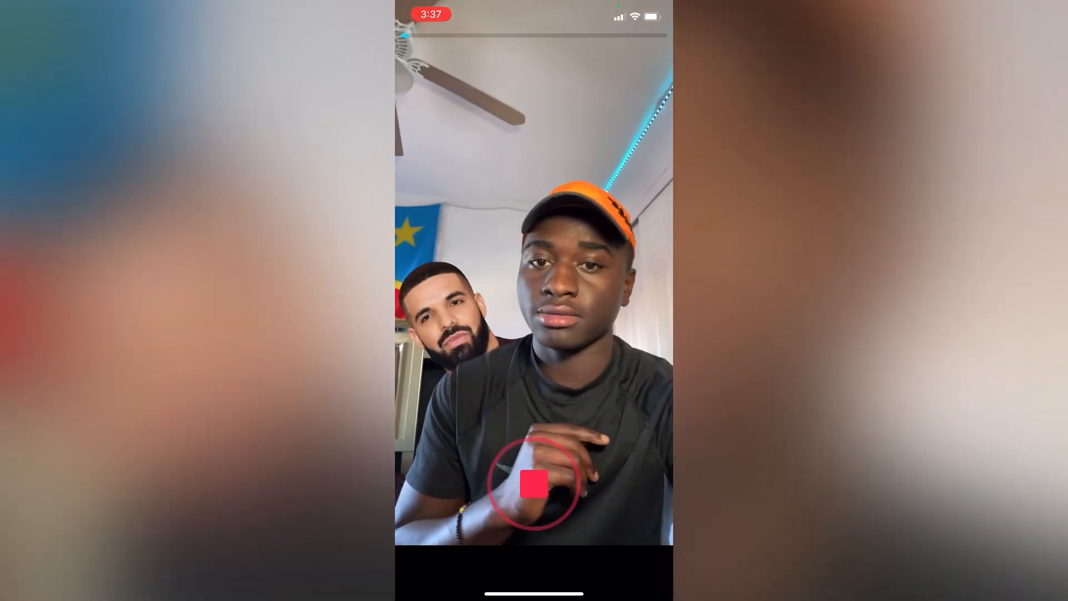